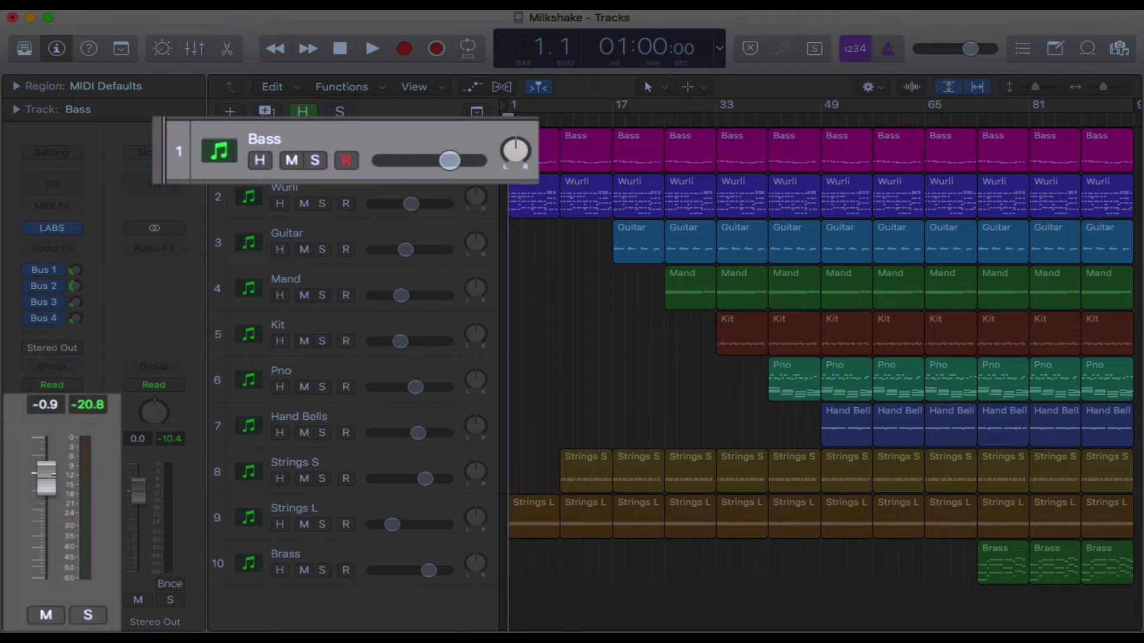
Step: Set the Bass track's volume to -2.8 dB and pan to -15, and adjust its Bus 1 send level
mouse_move(41, 493)
mouse_down()
mouse_move(41, 552)
mouse_move(41, 504)
mouse_up()
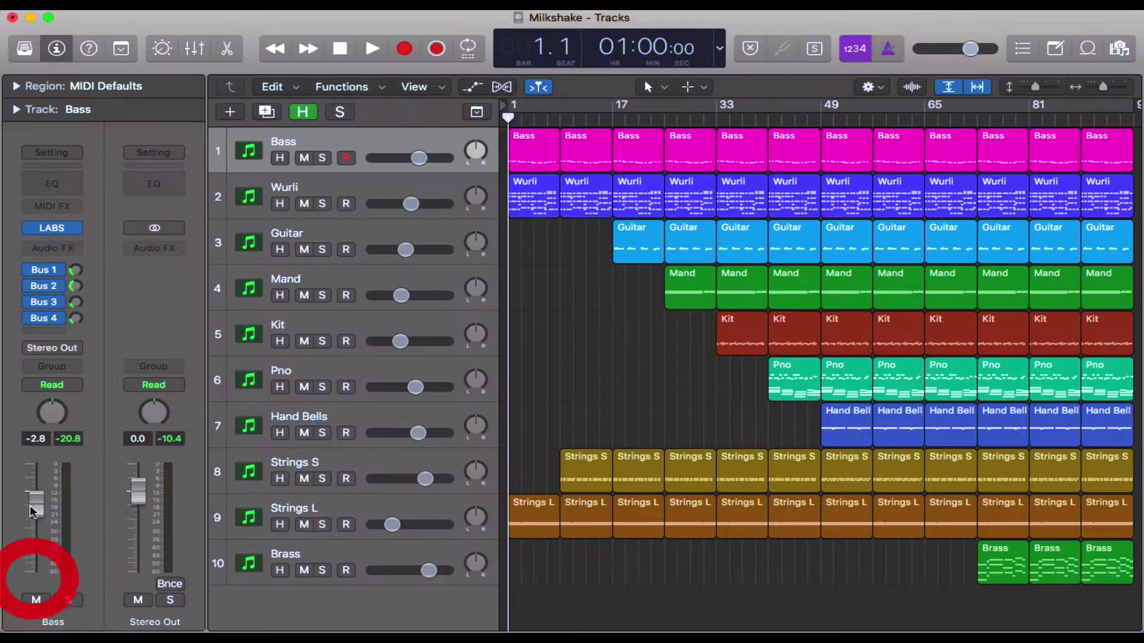
mouse_move(51, 412)
mouse_down()
mouse_move(52, 393)
mouse_move(52, 422)
mouse_up()
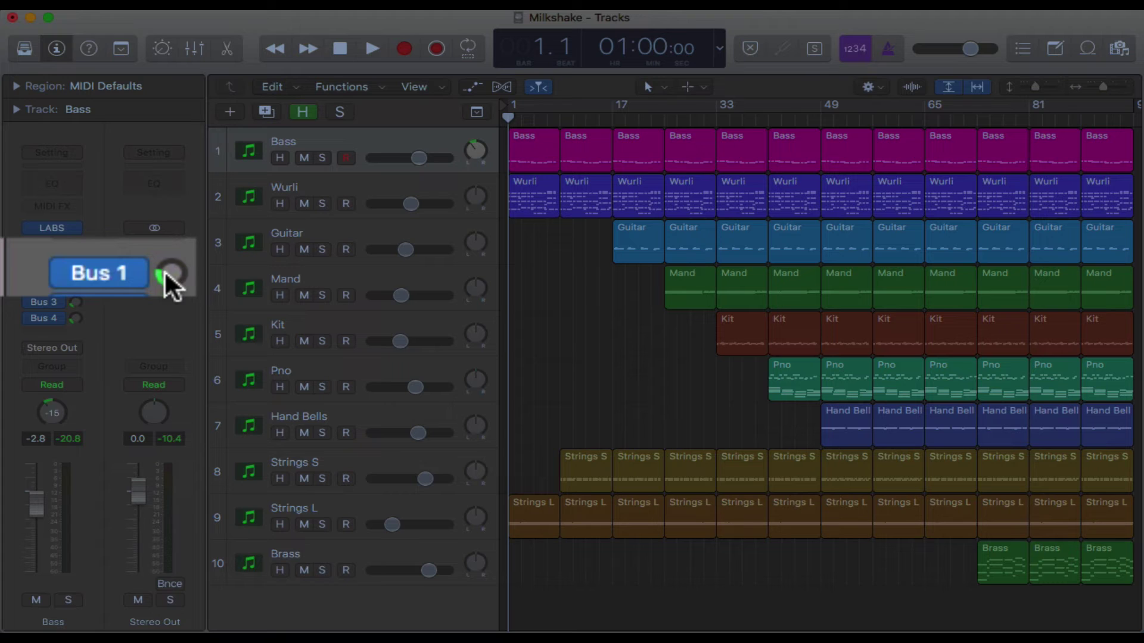
mouse_move(171, 271)
mouse_down()
mouse_move(74, 238)
mouse_move(77, 210)
mouse_move(74, 246)
mouse_move(163, 271)
mouse_up()
Step: Reset the Bass pan and move it to -64, set the track's volume to -0.6 dB and raise its Bus 1 send
key(alt)
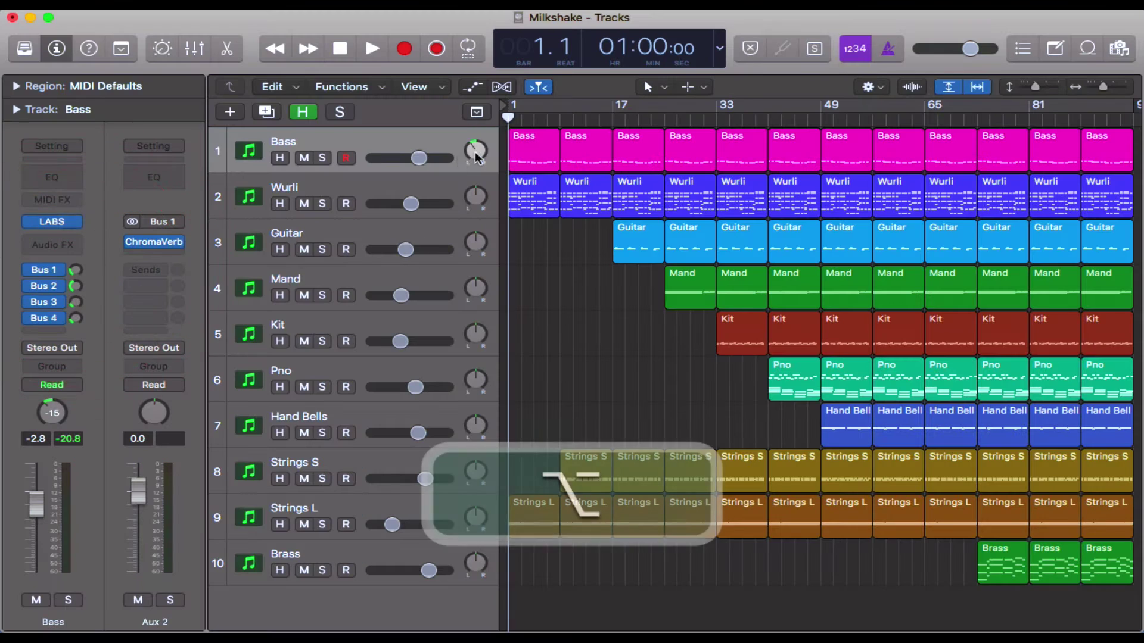
alt+click(476, 153)
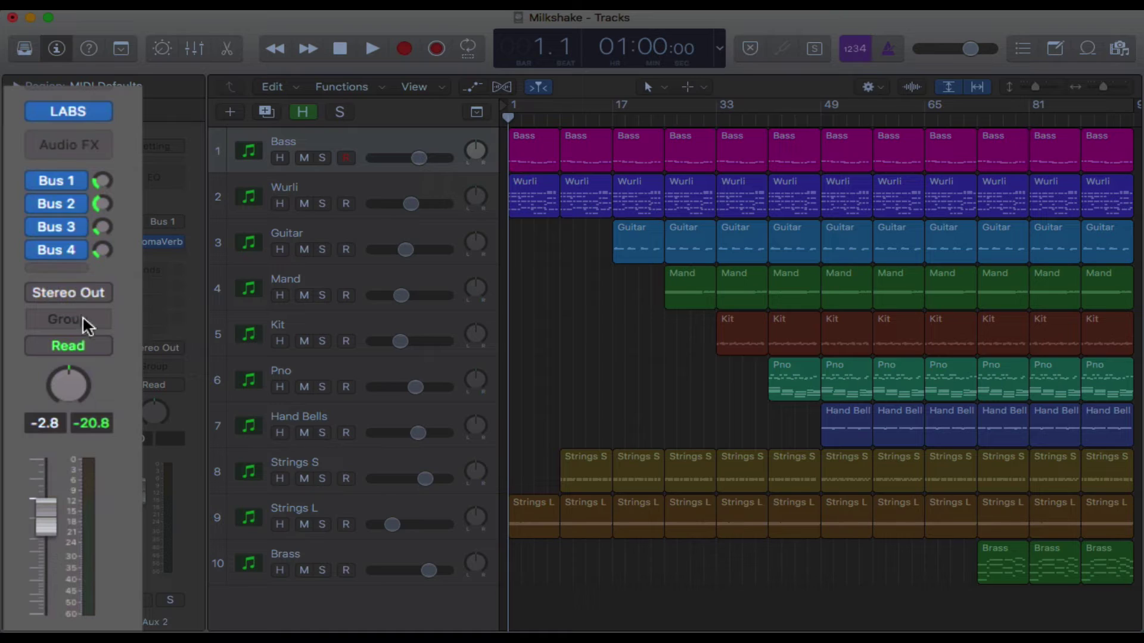
drag(77, 379, 78, 417)
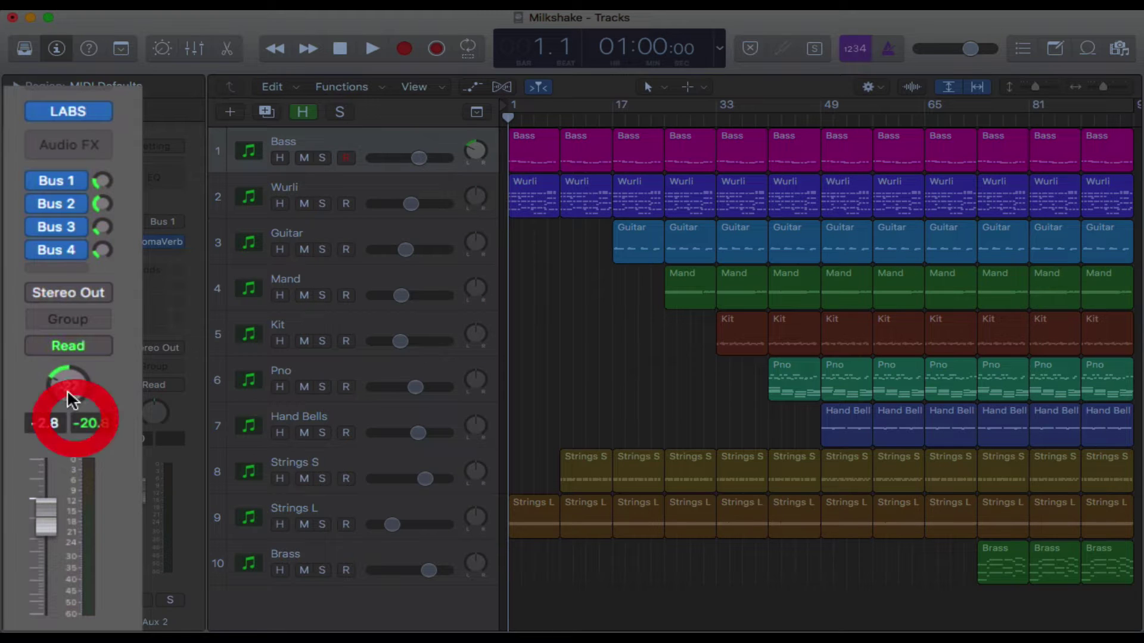
drag(54, 560, 53, 494)
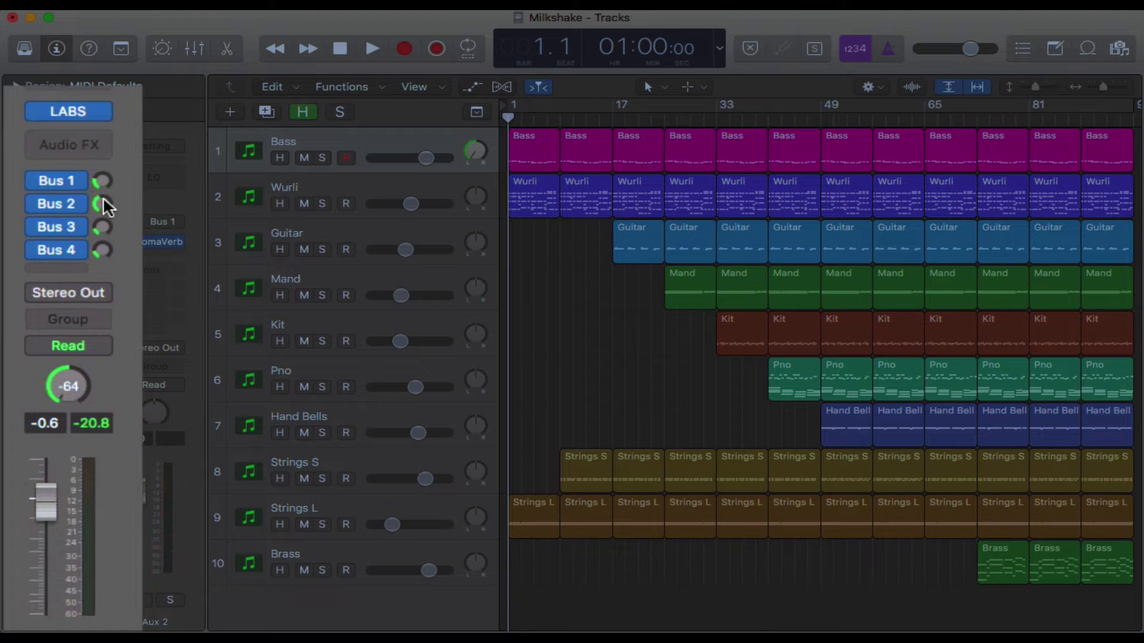
drag(107, 182, 108, 173)
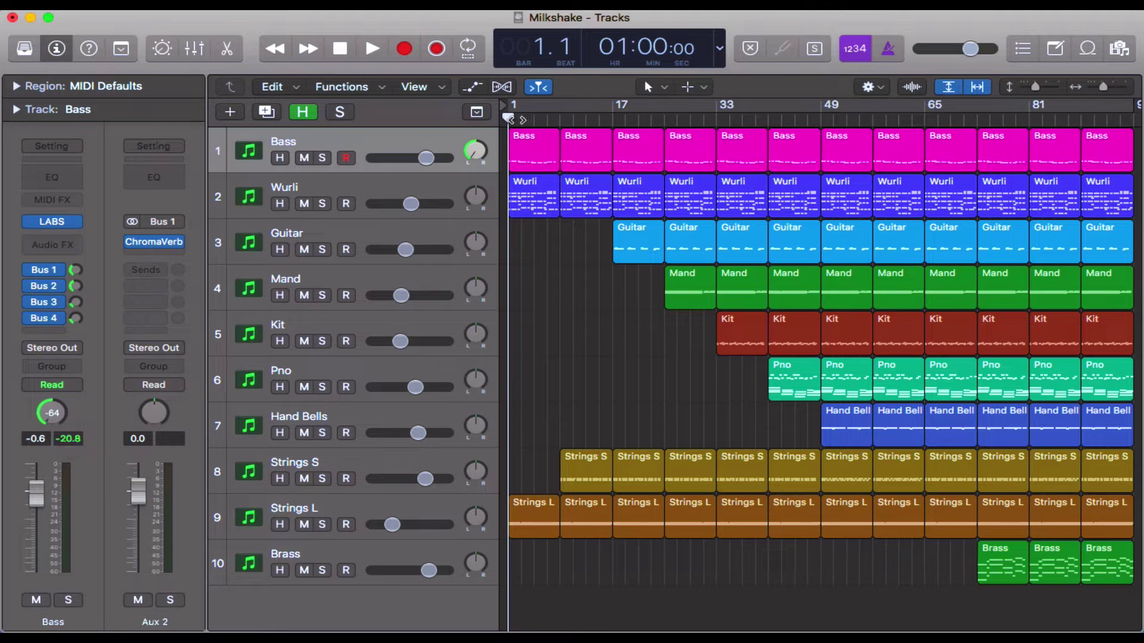
Step: Play the song's opening and pan the Bass track to +63
key(space)
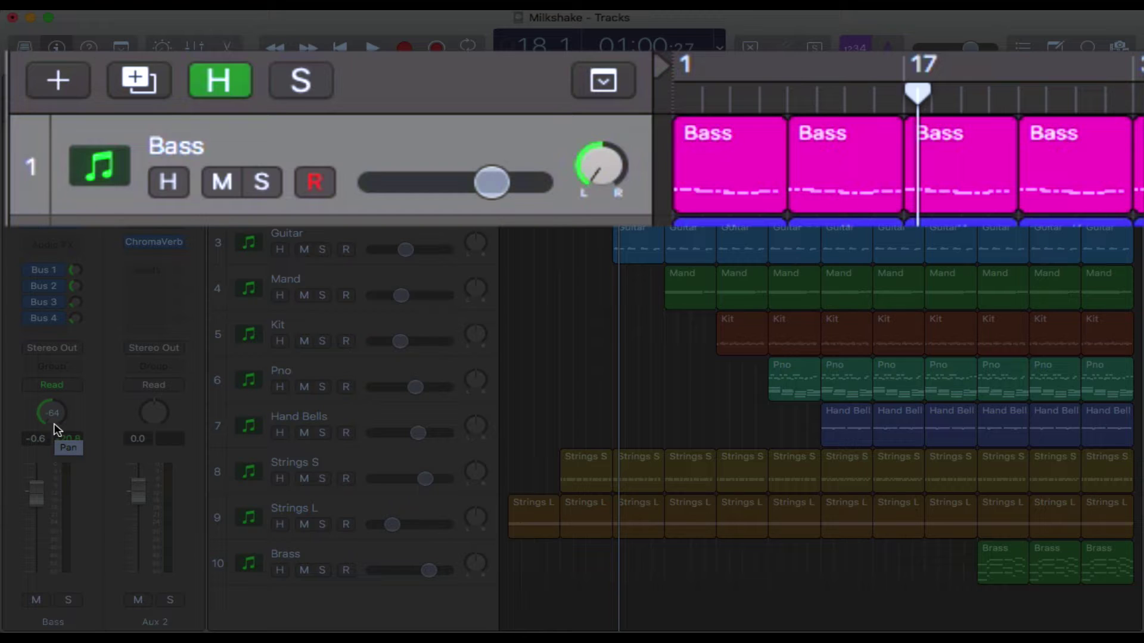
drag(56, 411, 56, 243)
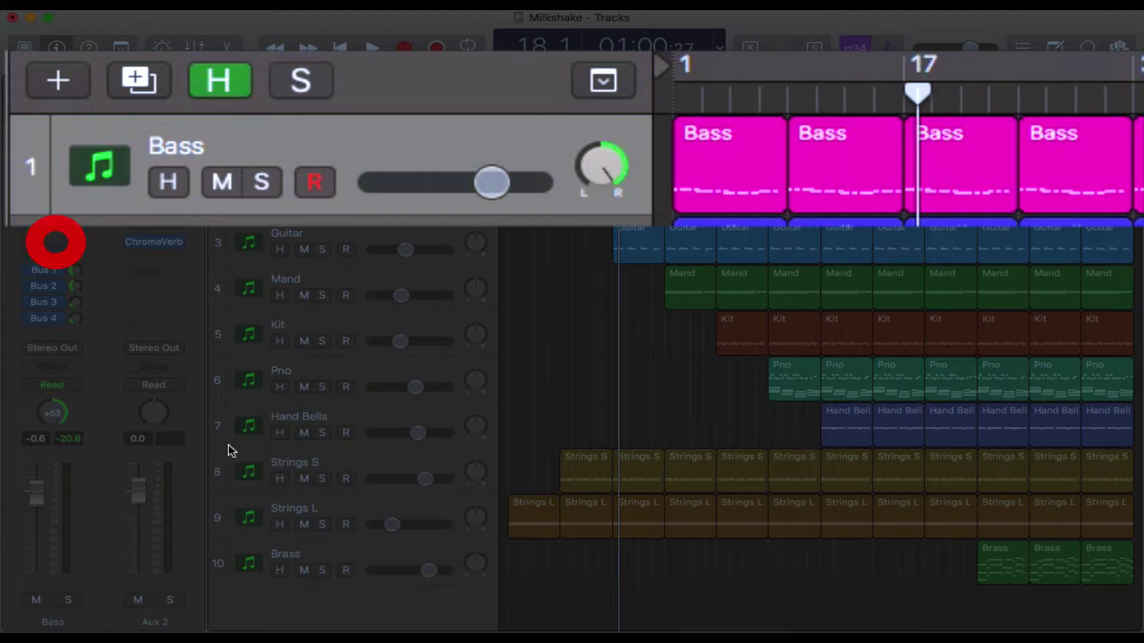
click(663, 366)
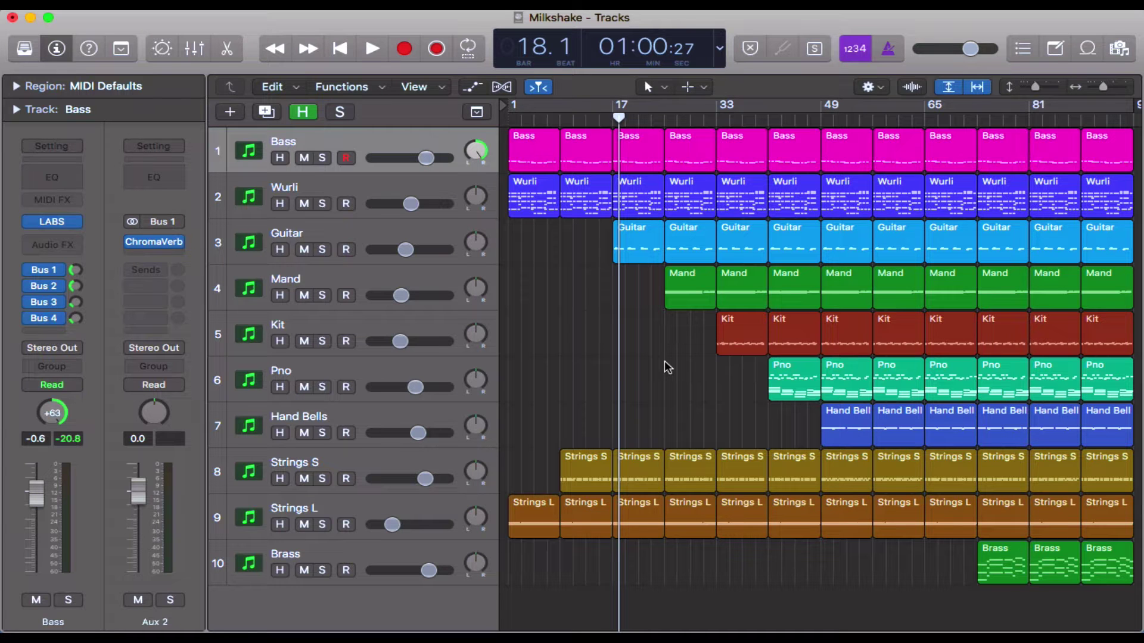
Step: In the Mixer, set the Bass volume to -1.3 dB and the Wurli track's volume to -4.3 dB and pan to -1
key(x)
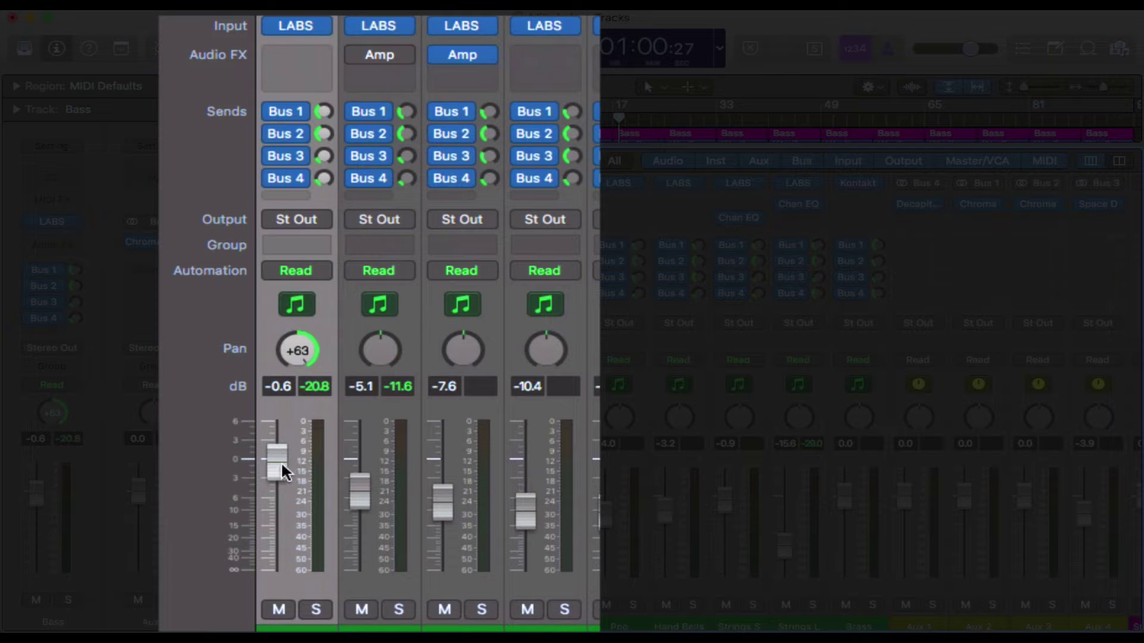
drag(309, 498, 276, 472)
drag(360, 491, 377, 464)
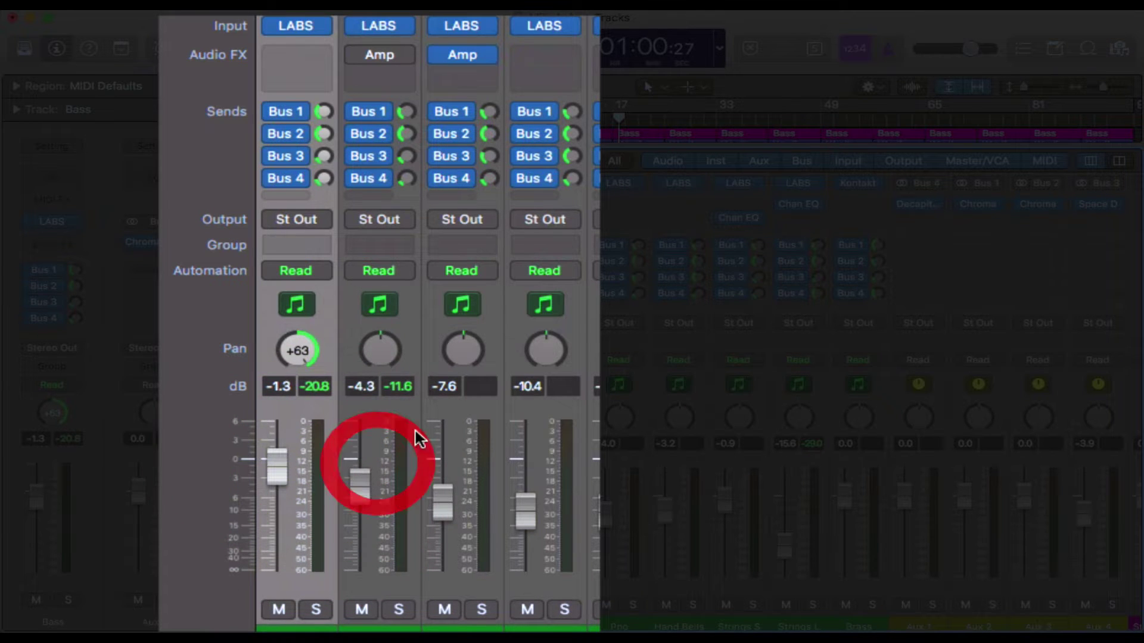
click(381, 417)
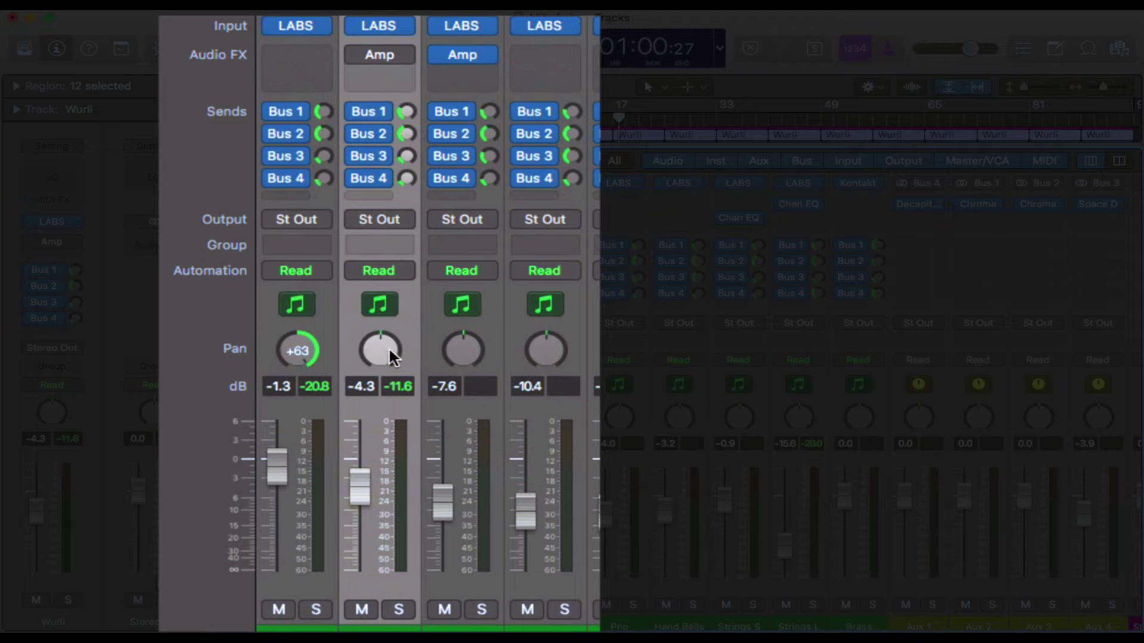
drag(386, 350, 369, 348)
key(x)
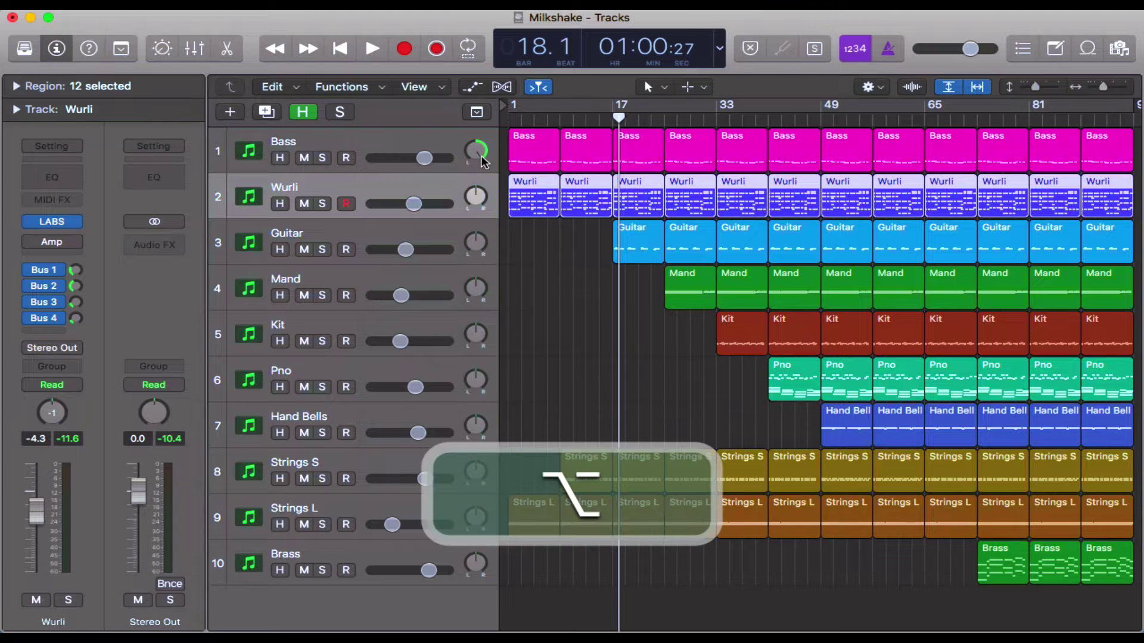
Step: Reset the Bass track's pan to centre, and play the song from the beginning past bar 17 before returning to the start
alt+click(533, 208)
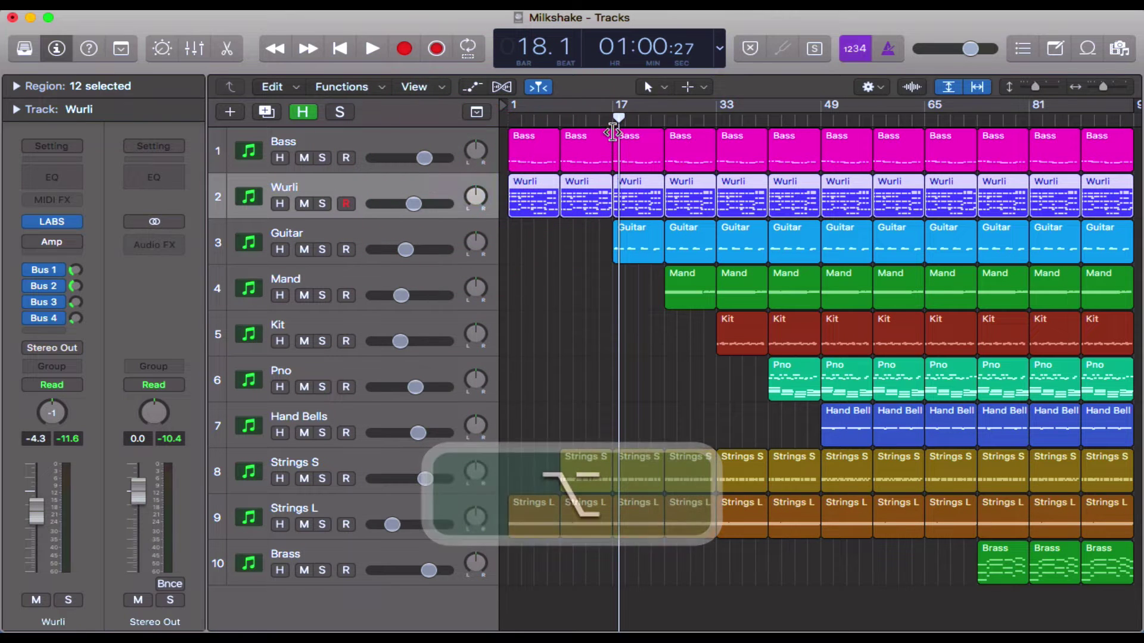
drag(619, 122, 612, 117)
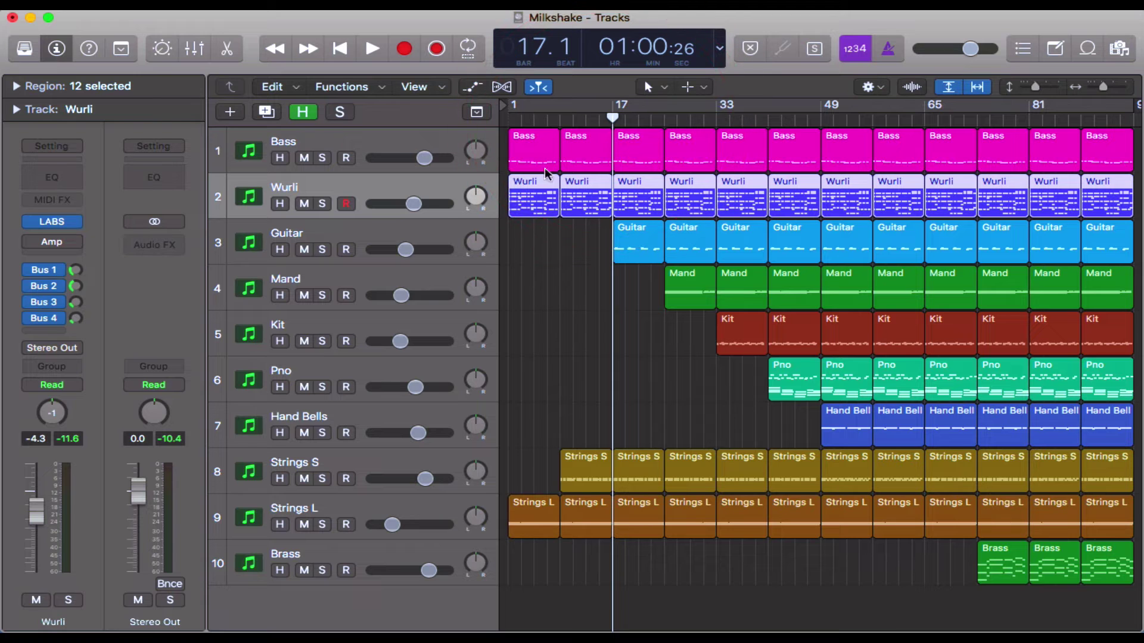
click(409, 143)
click(399, 186)
key(Return)
key(space)
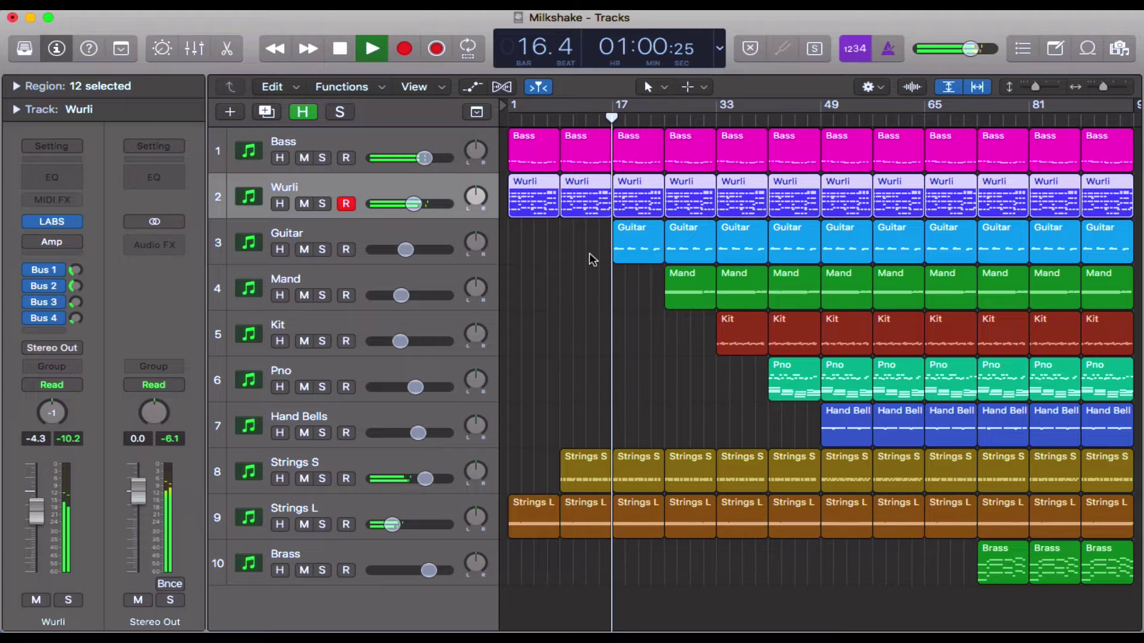
key(space)
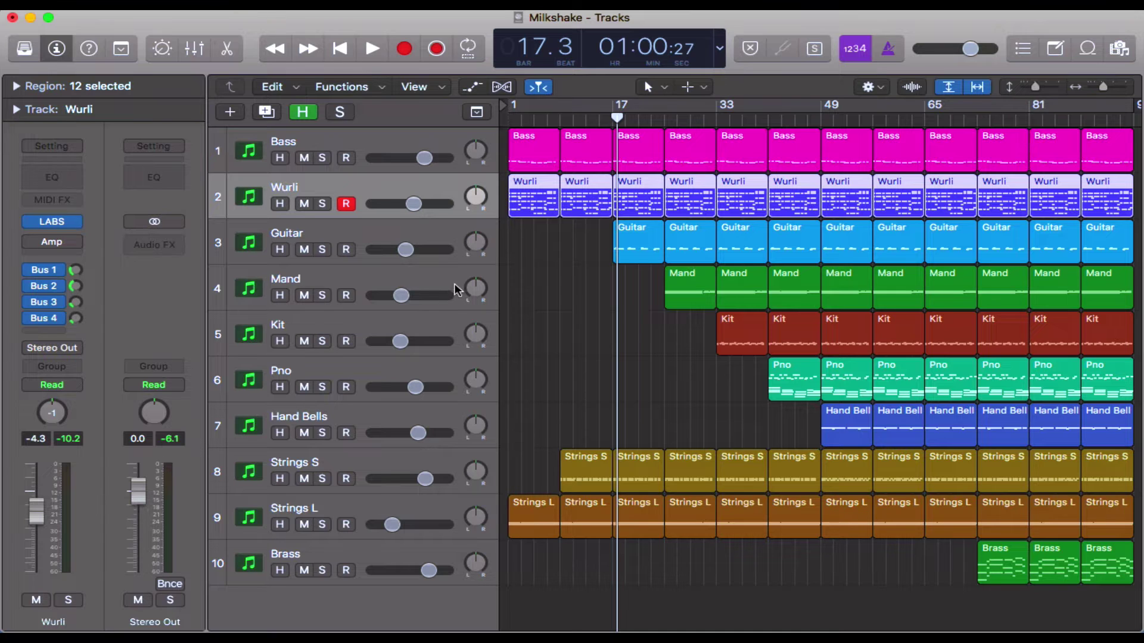
key(Return)
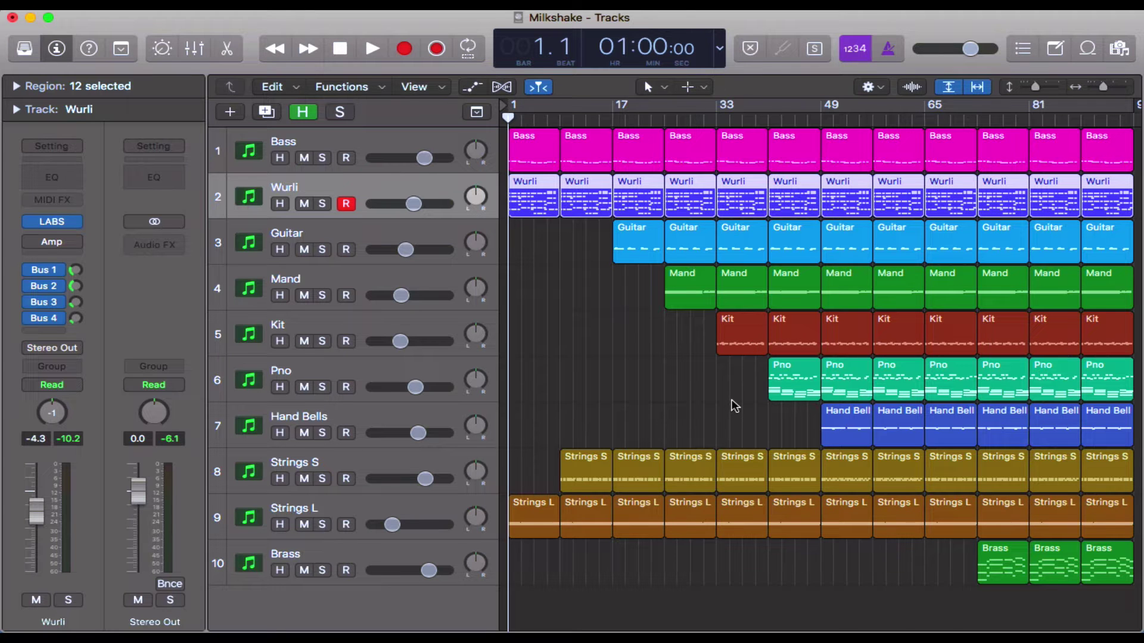
Step: Show the tracks' automation lanes, and try the Wurli pan at +63 before resetting it to centre
key(a)
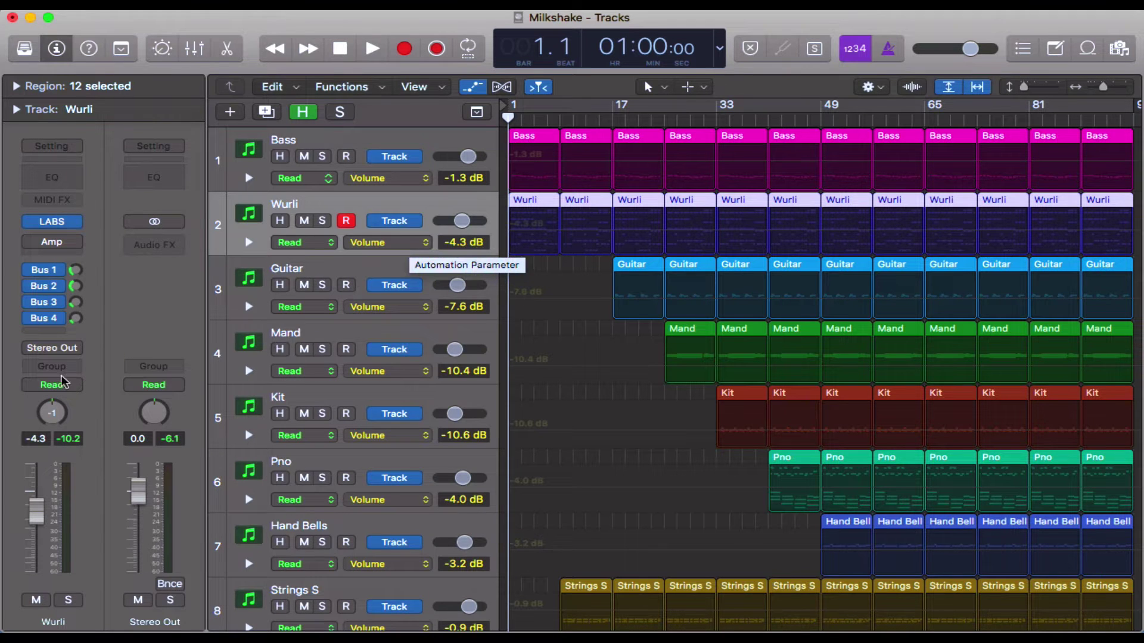
drag(49, 421, 51, 158)
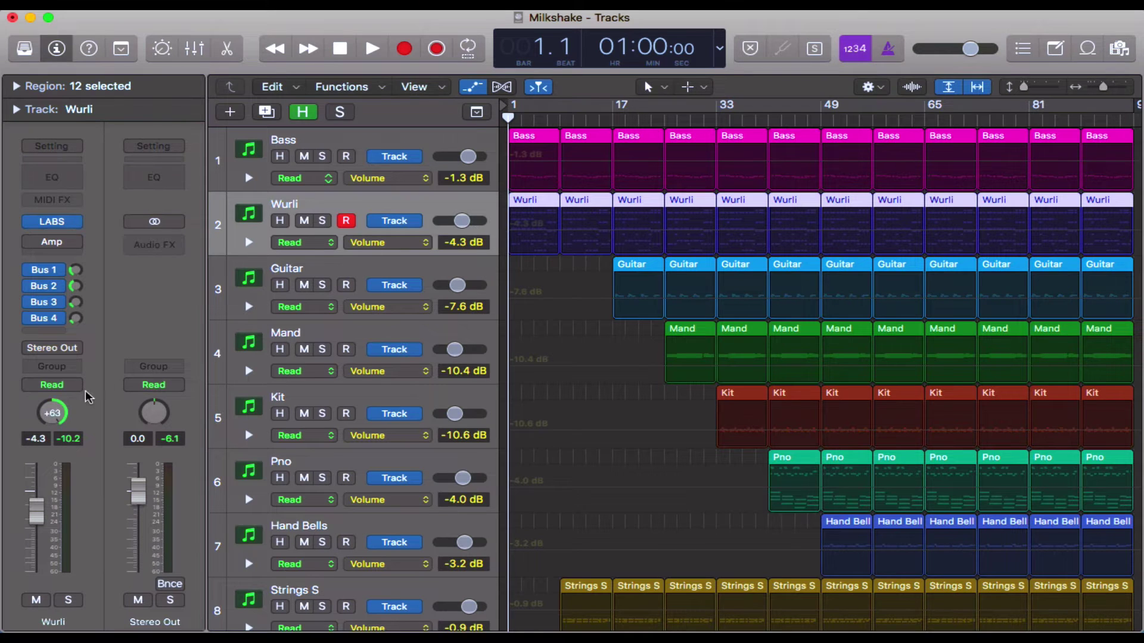
alt+click(52, 413)
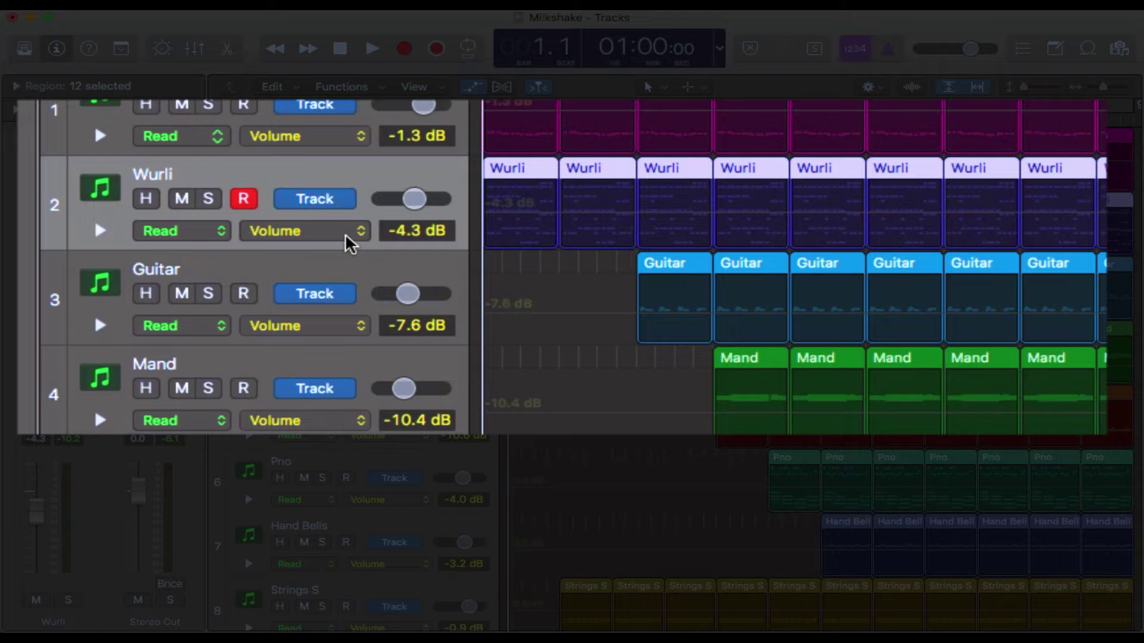
Step: Choose absolute main Volume as the Wurli track's automation parameter and set the track's volume to -3.4 dB
click(351, 231)
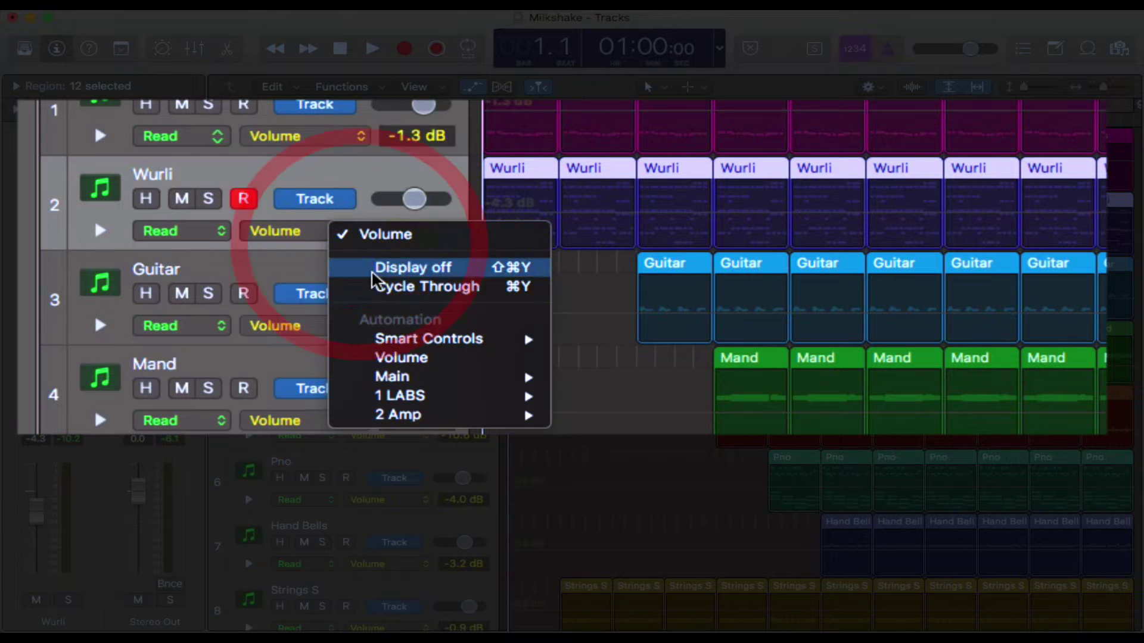
click(283, 233)
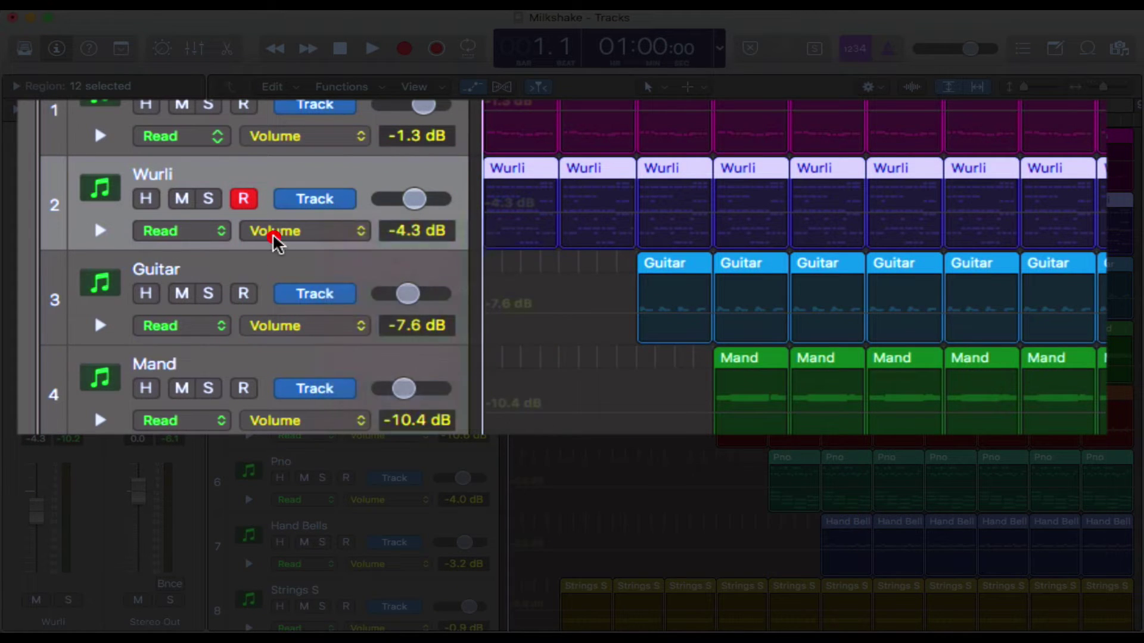
click(317, 234)
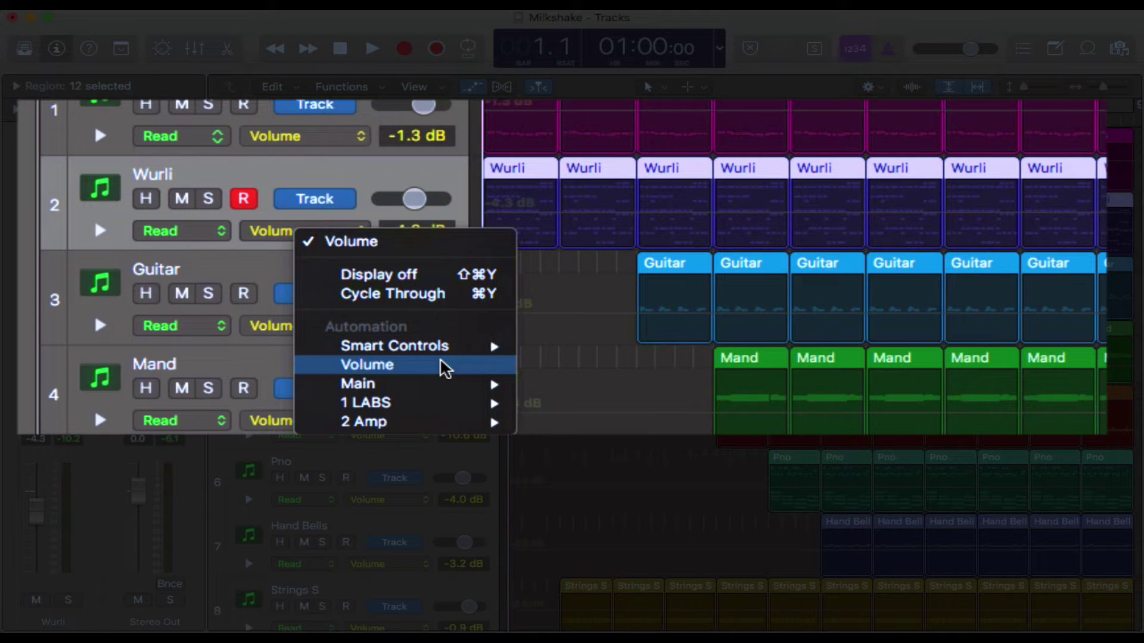
mouse_move(448, 386)
mouse_move(563, 390)
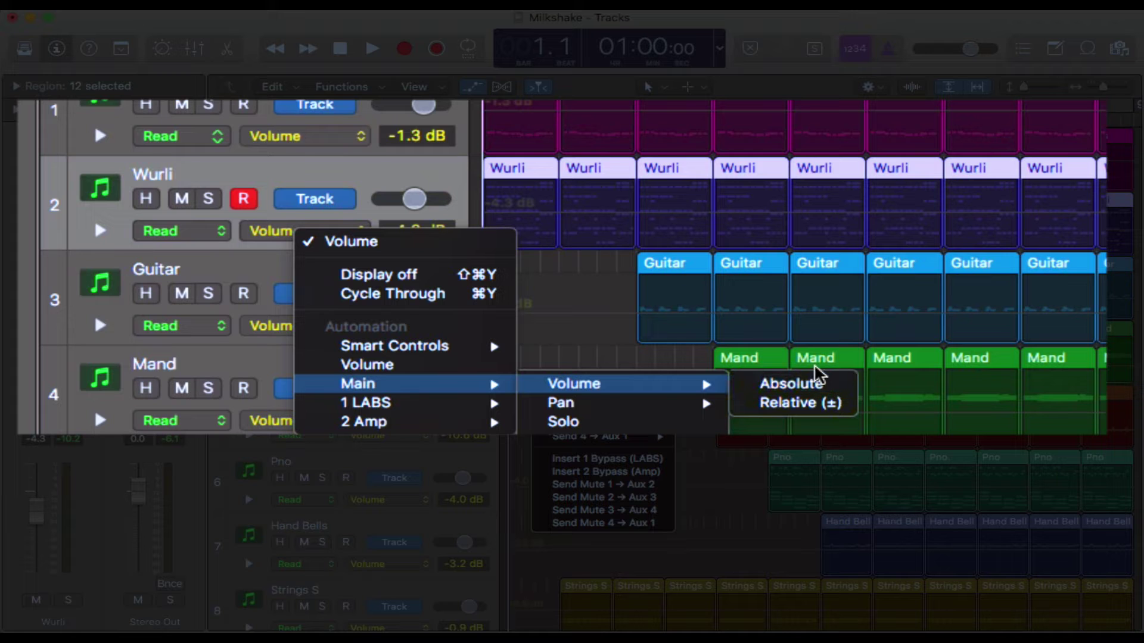
click(820, 385)
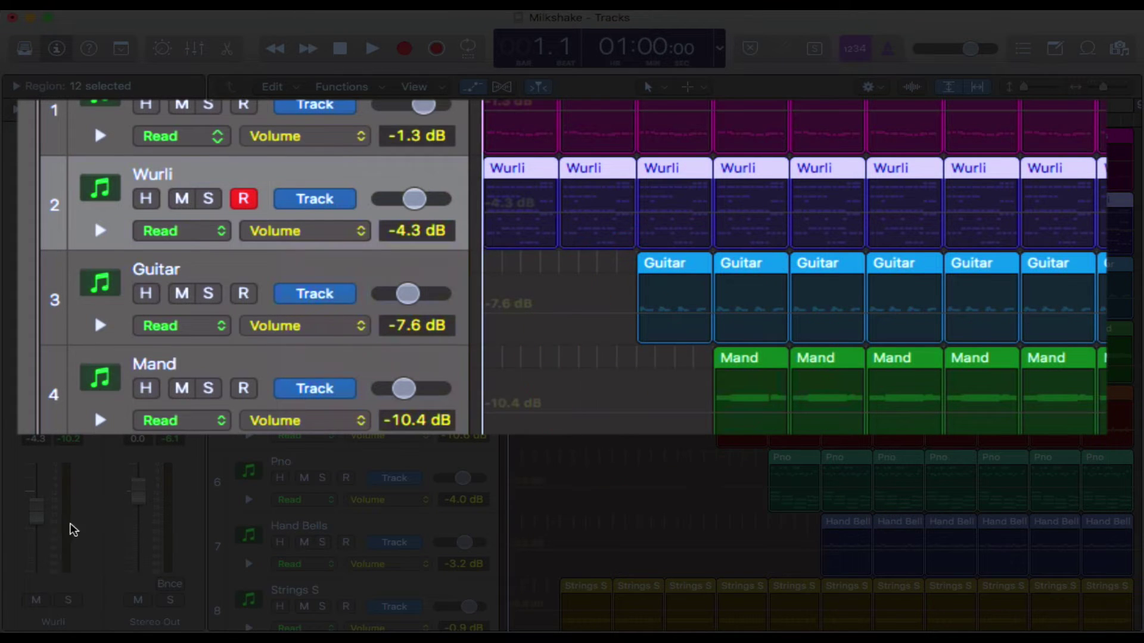
mouse_move(36, 511)
mouse_down()
mouse_move(36, 539)
mouse_move(35, 507)
mouse_up()
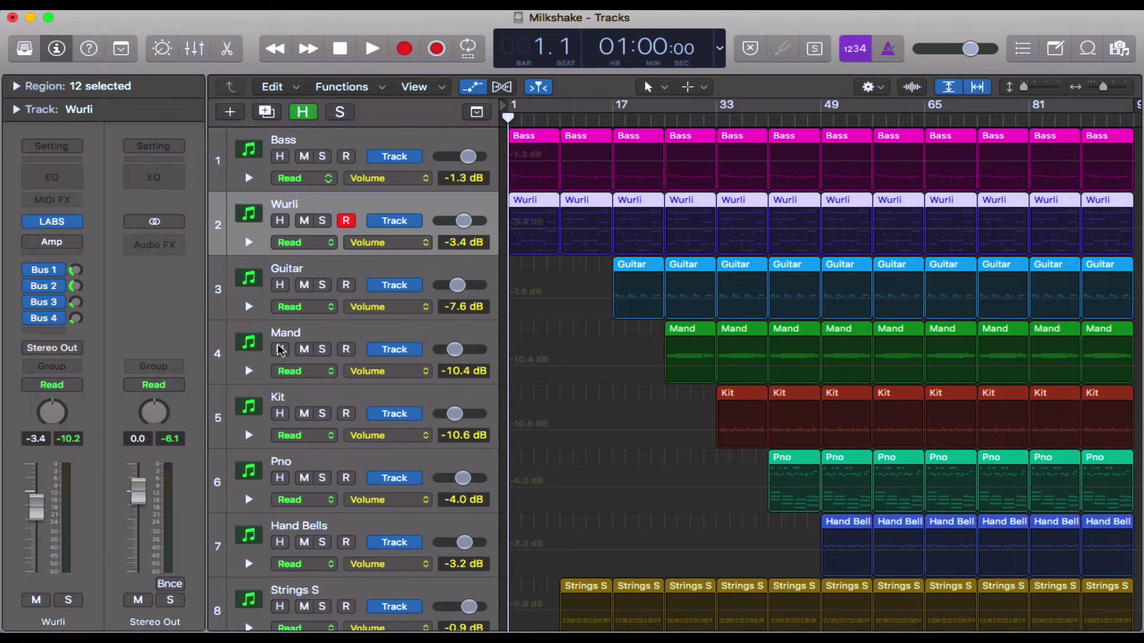
click(418, 243)
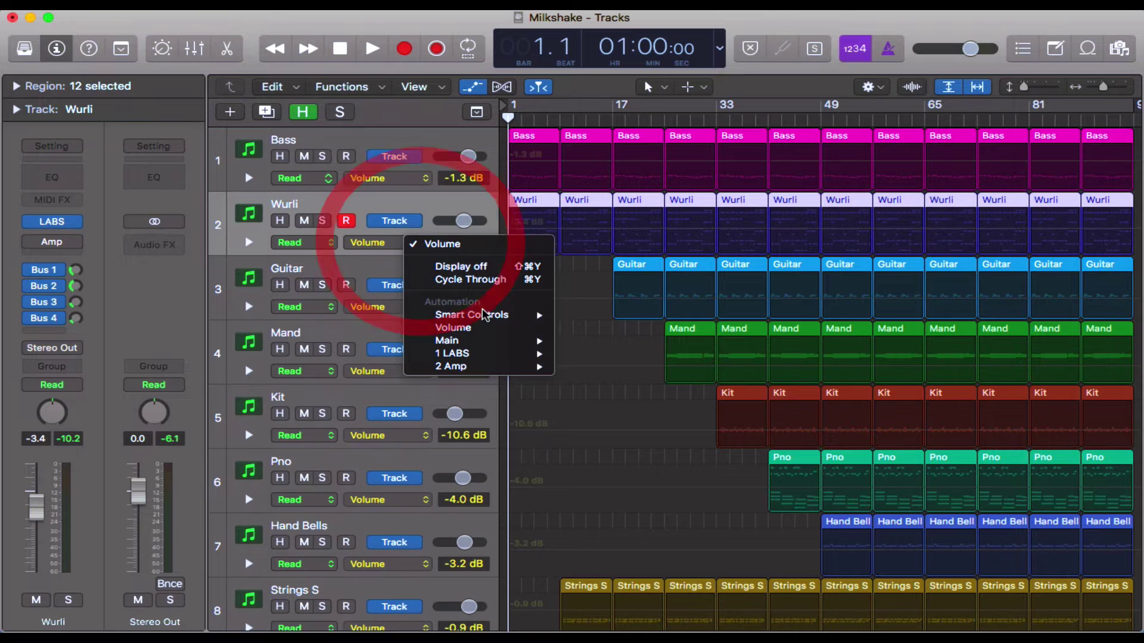
mouse_move(527, 340)
mouse_move(601, 343)
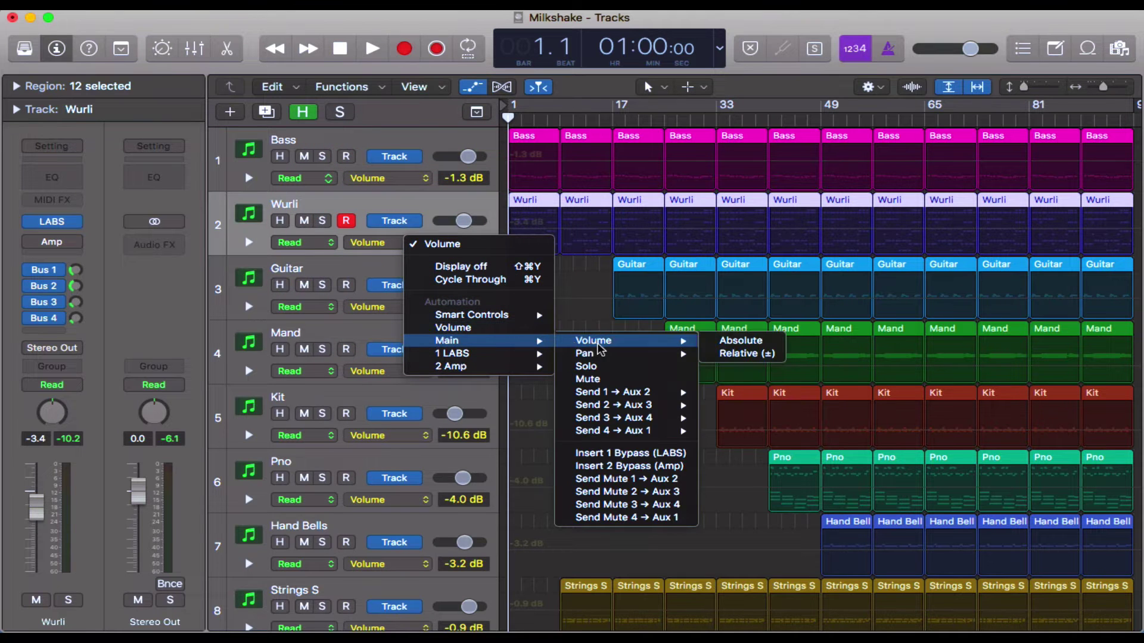
mouse_move(671, 356)
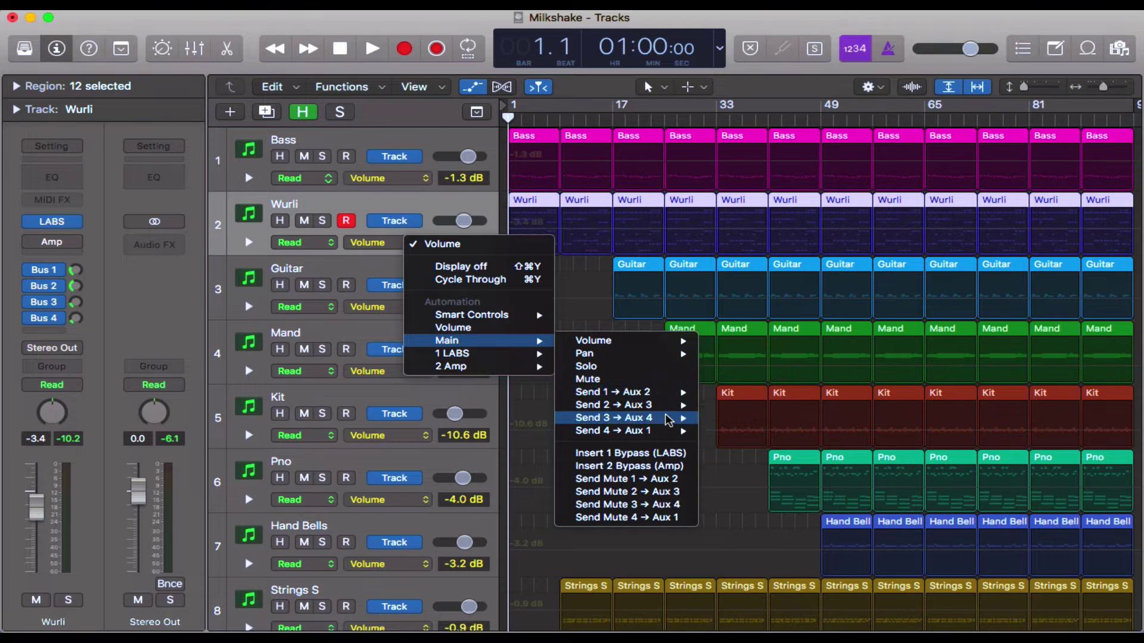
click(437, 208)
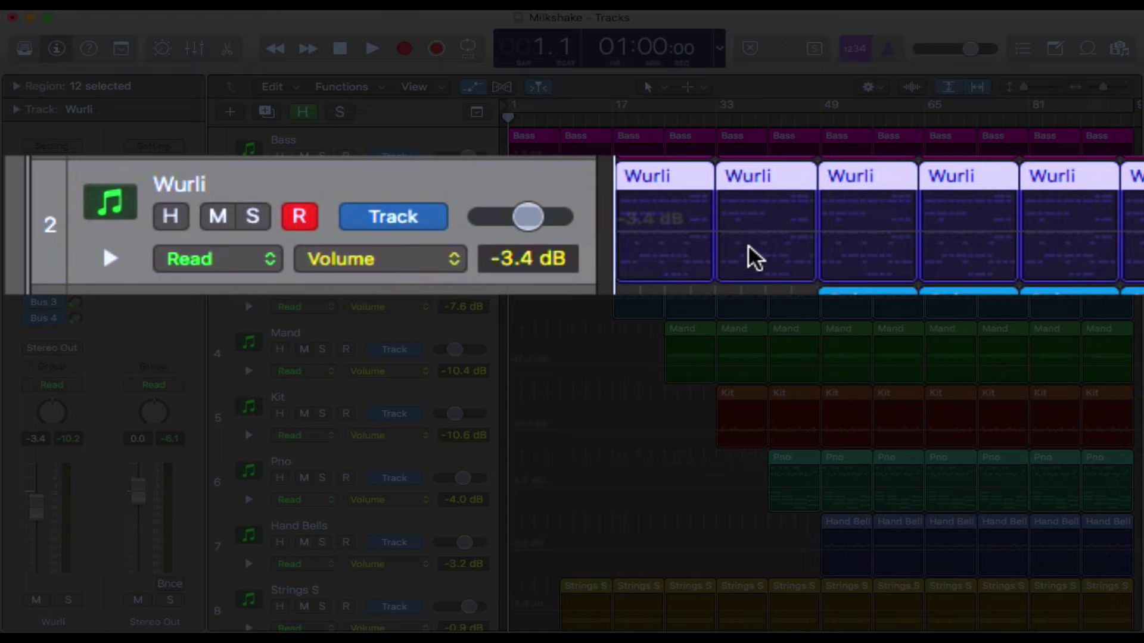
Step: Create a volume automation line at -3.4 dB on the Wurli track, and try Region automation before returning to Track automation
click(715, 232)
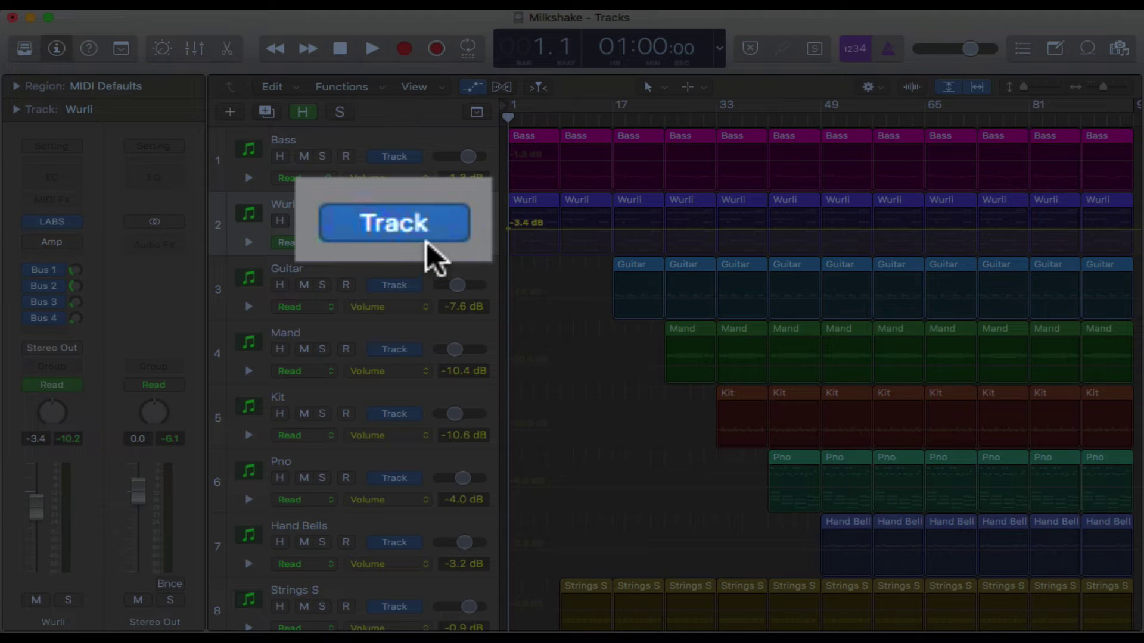
click(437, 233)
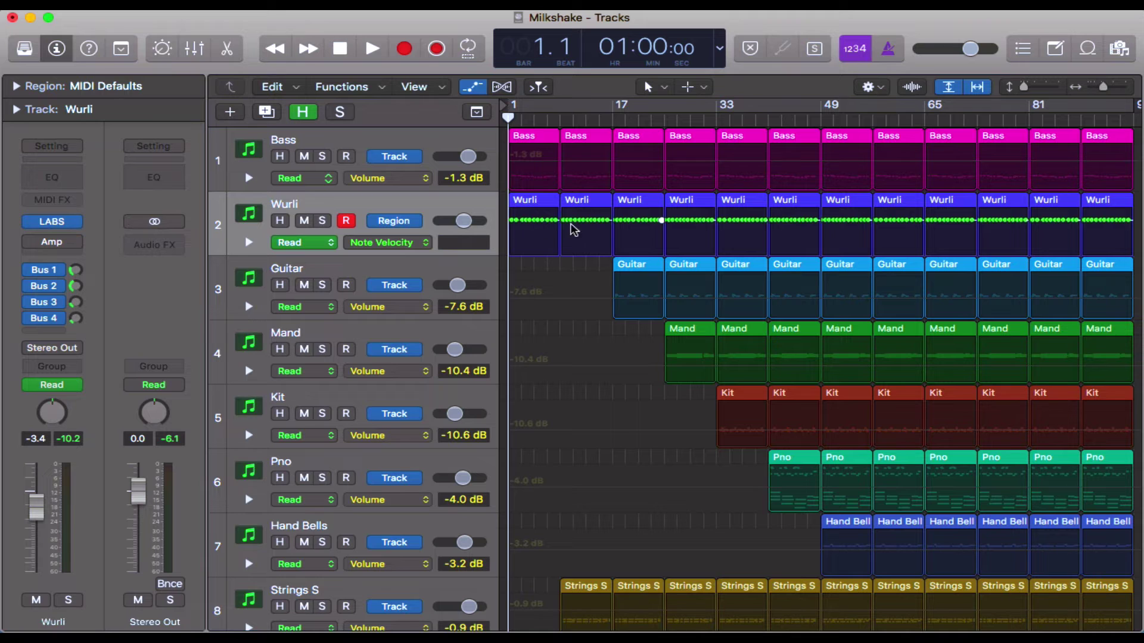
click(405, 221)
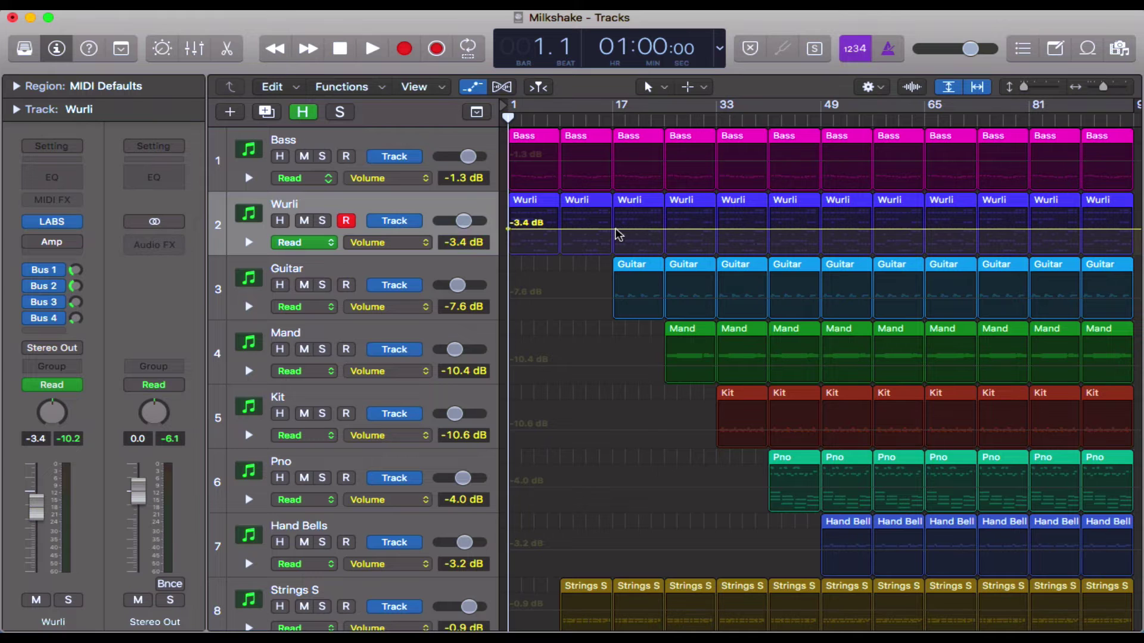
Step: Add volume automation points at bars 9 and 17 on the Wurli track's -3.4 dB line
key(a)
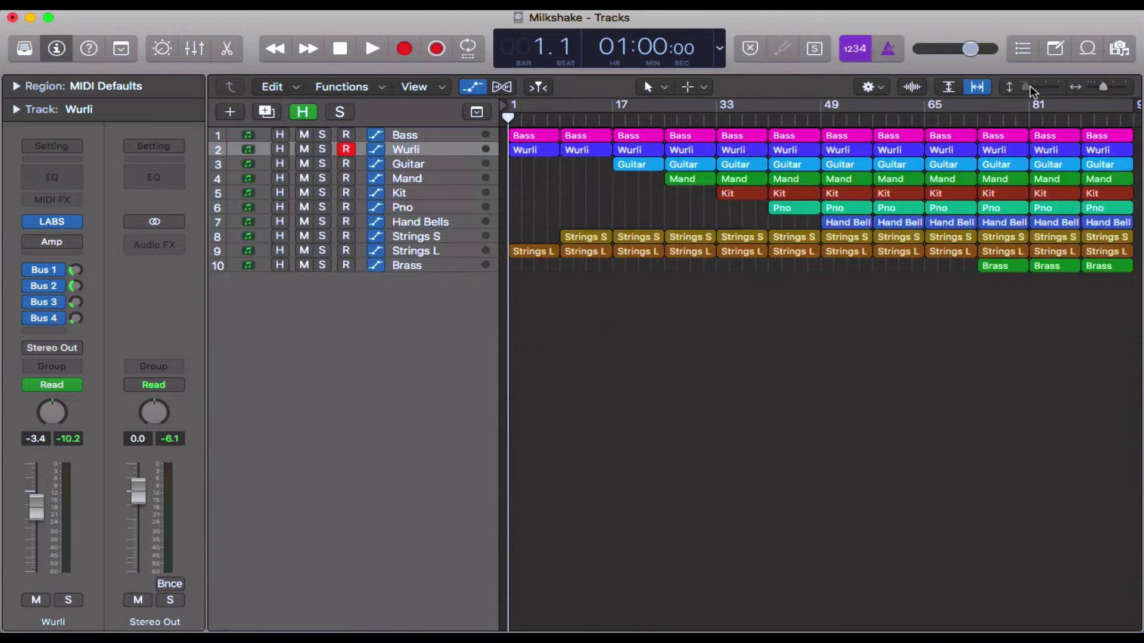
drag(1025, 84, 1051, 86)
key(a)
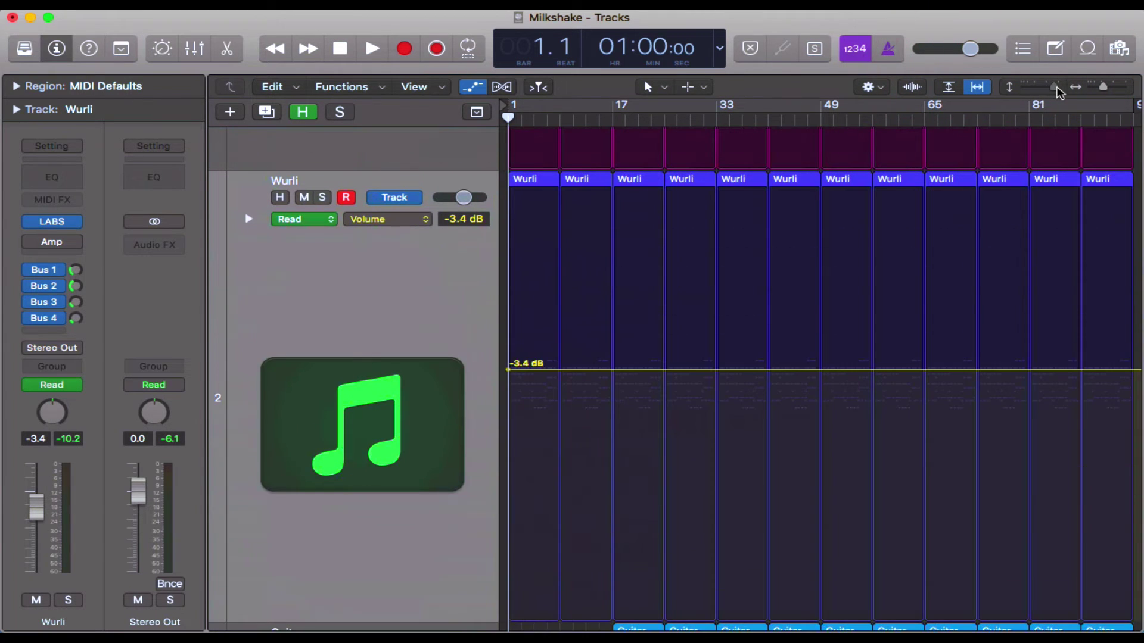
key(super+Left)
key(super+Left)
key(super+Left)
key(super+Left)
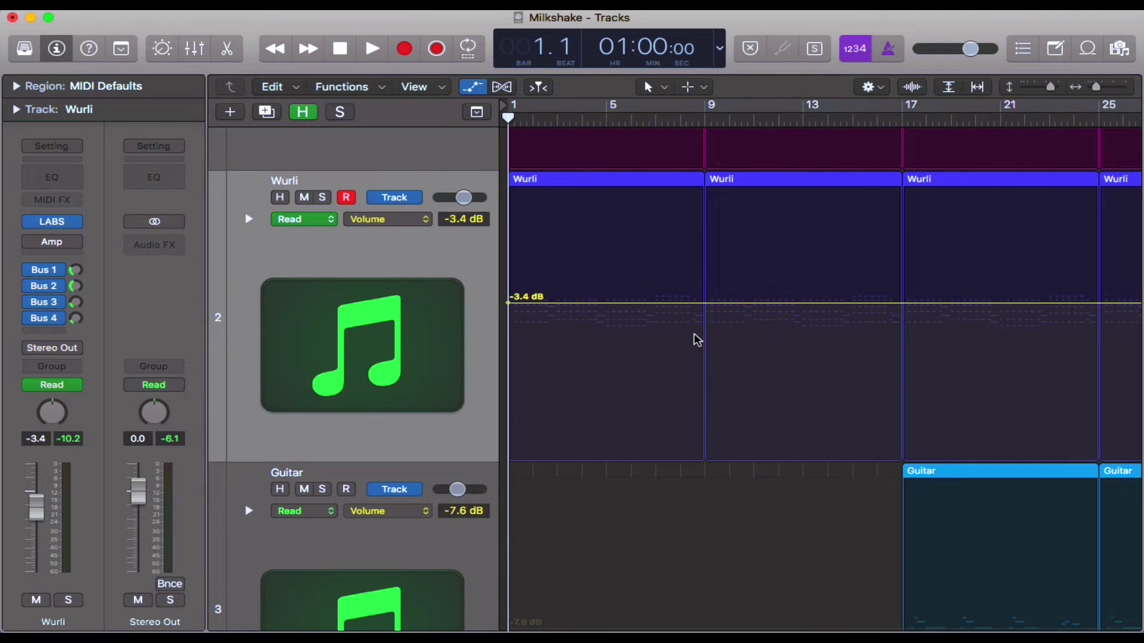
click(705, 303)
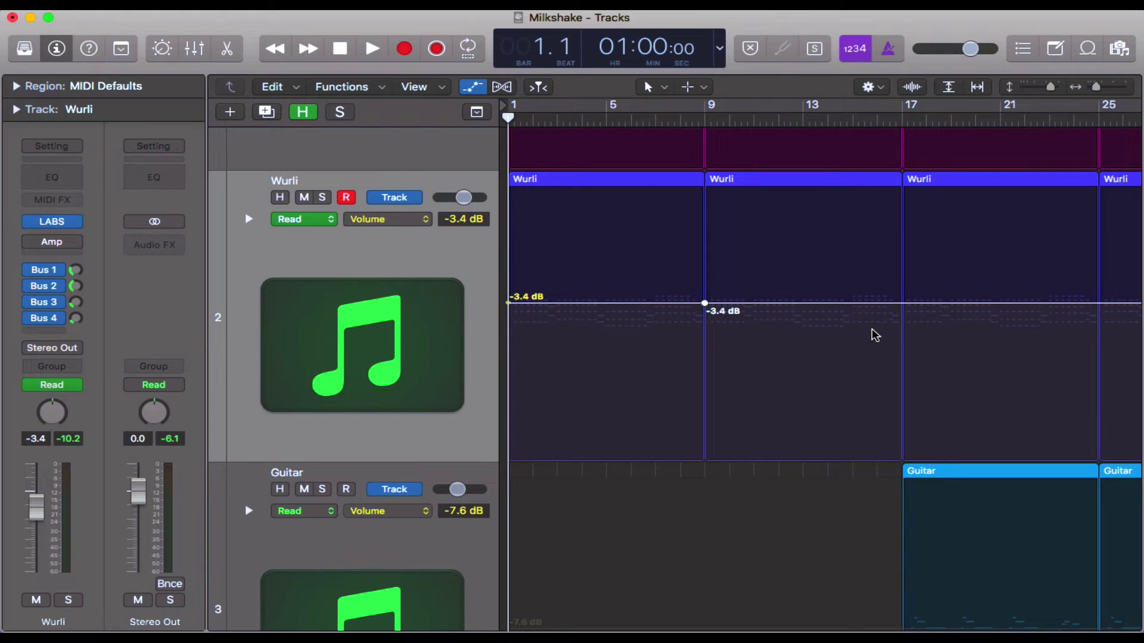
click(903, 304)
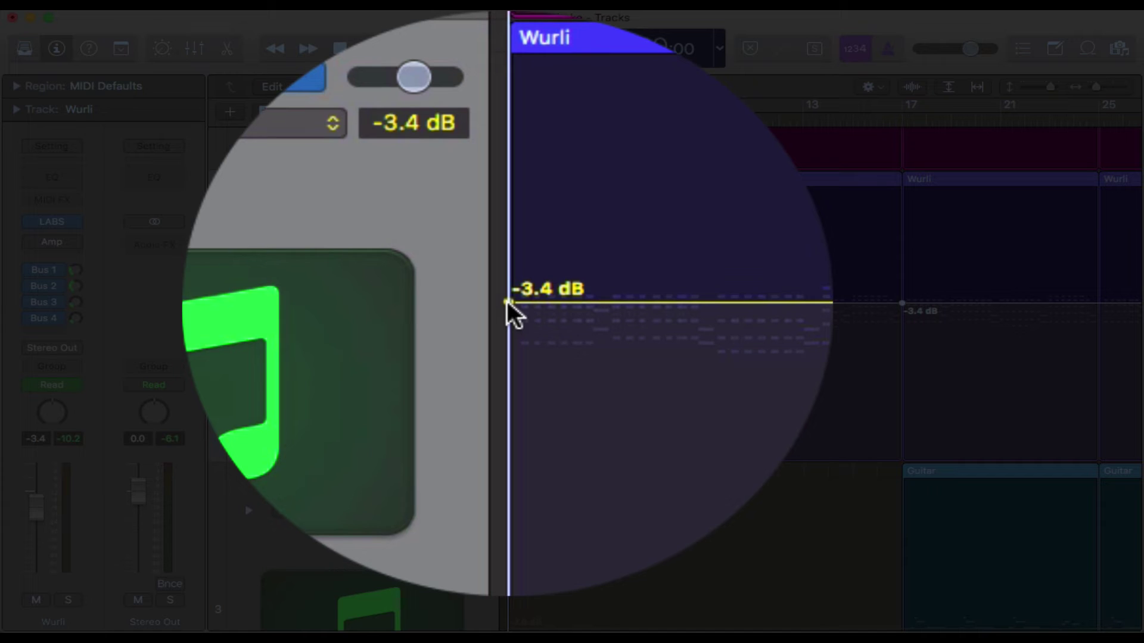
Step: Lower the Wurli volume automation's starting point at bar 1 to -∞ dB and delete the point at bar 9
drag(508, 303, 508, 339)
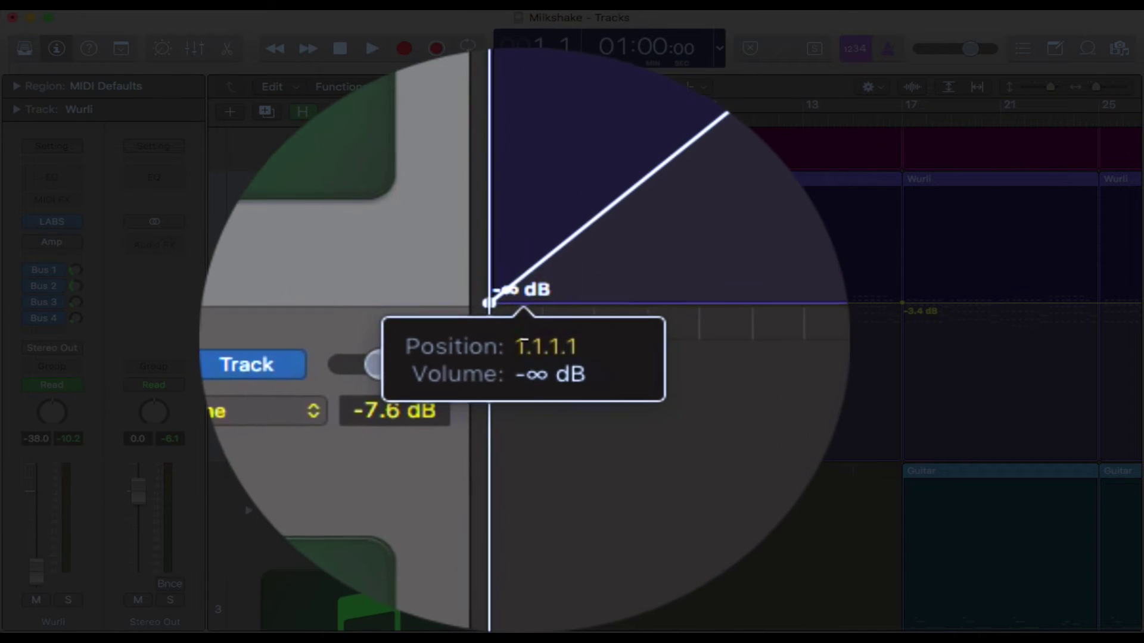
click(531, 339)
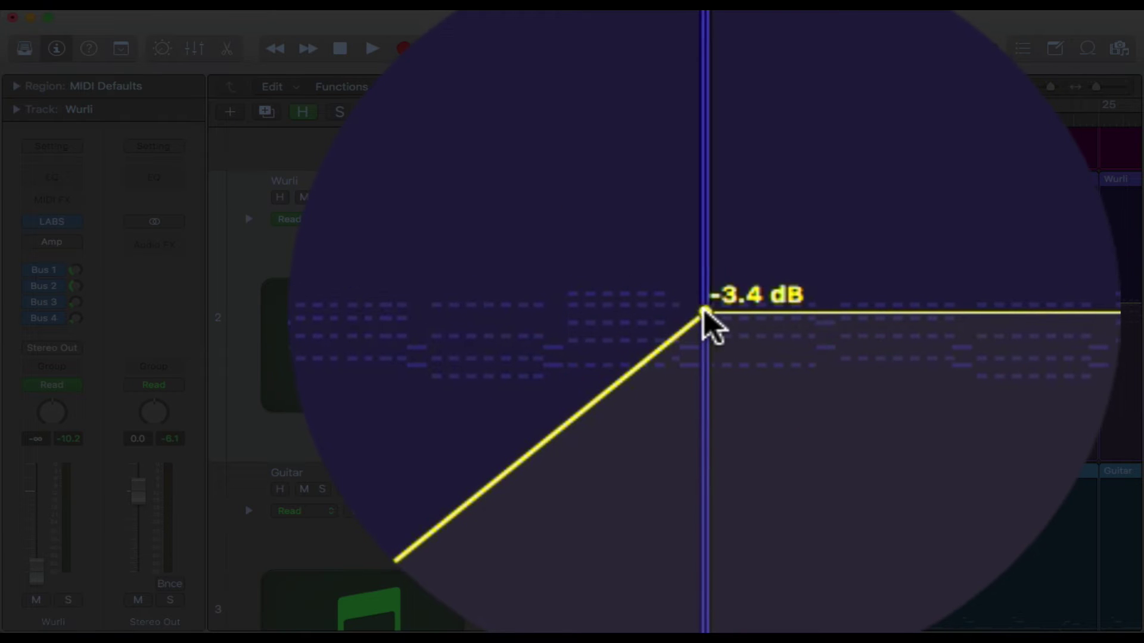
click(706, 306)
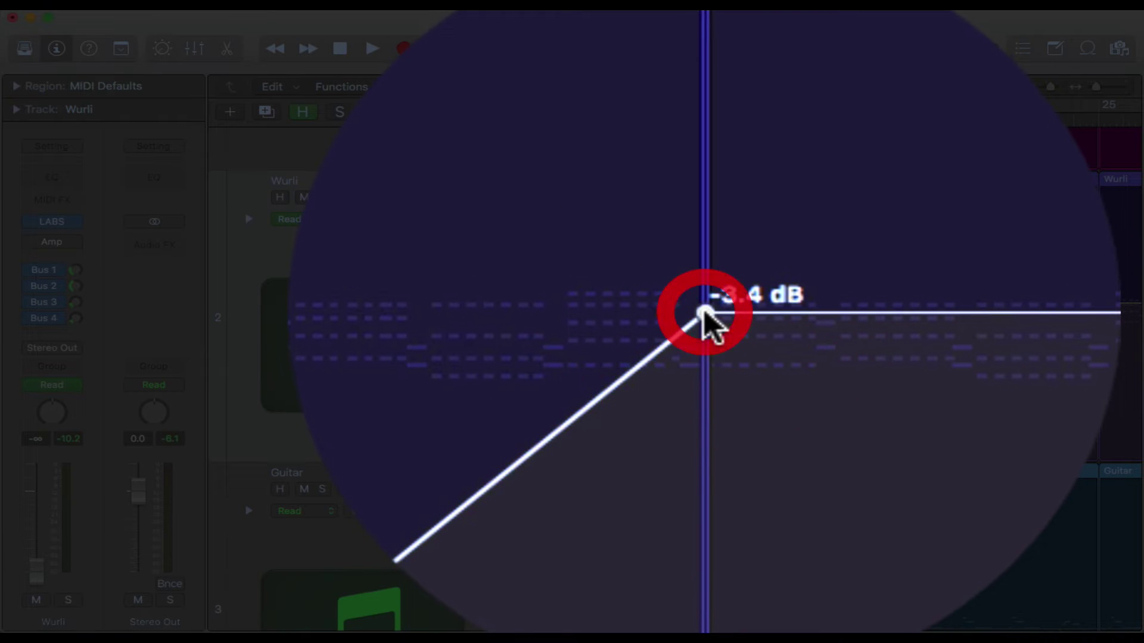
key(BackSpace)
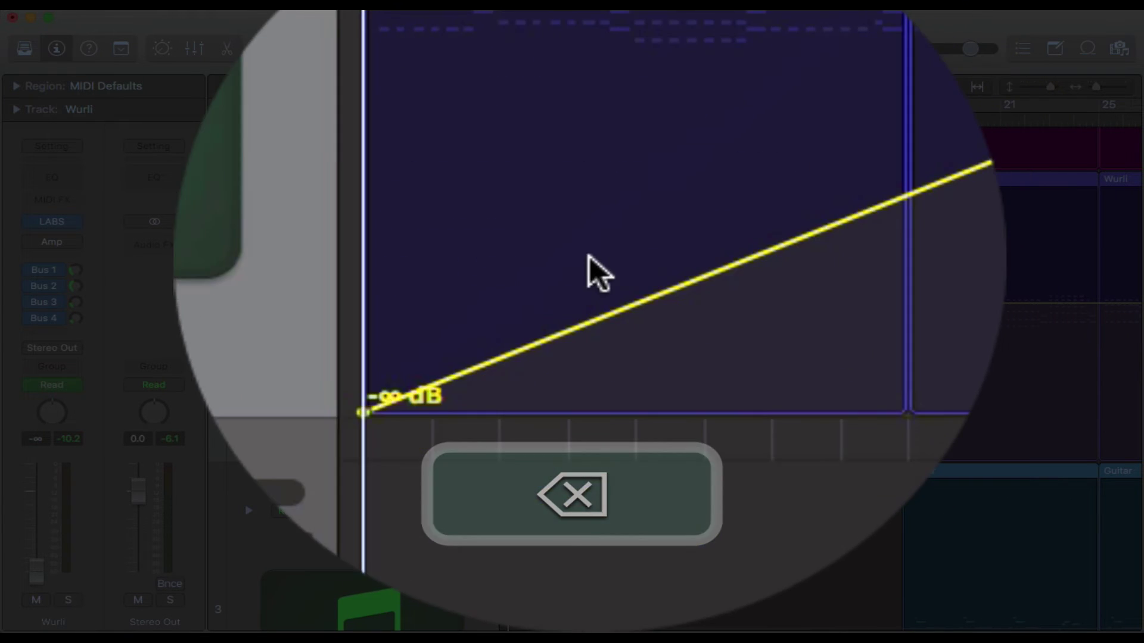
key(super+z)
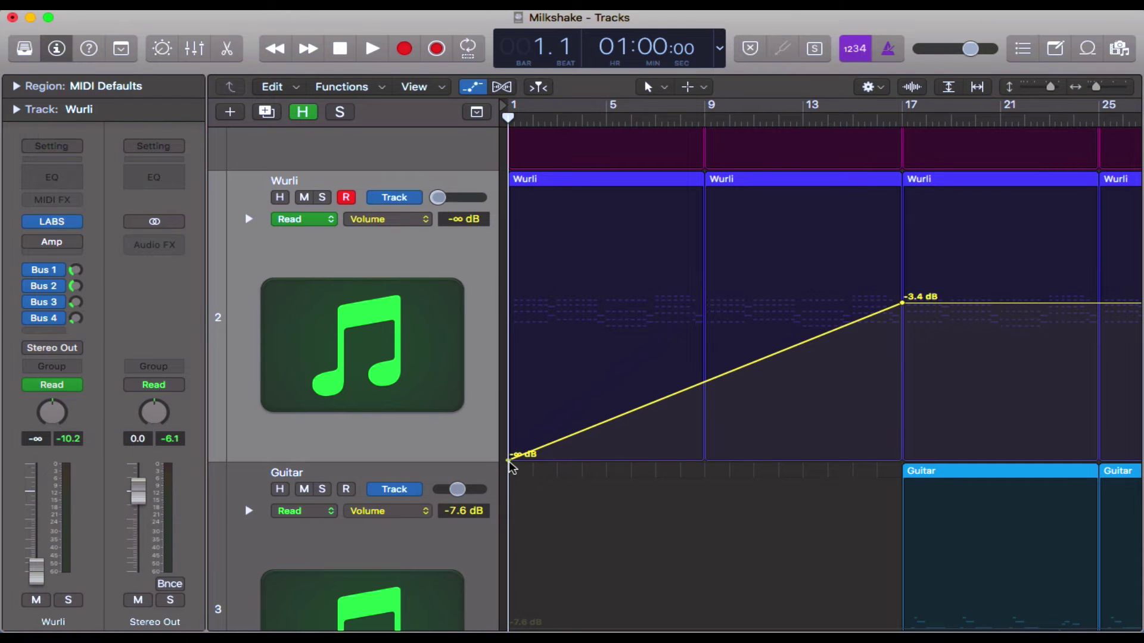
Step: Try a falling Wurli volume ramp starting at +6.0 dB in bar 1, with the bar 17 point at -∞ dB and at -6.2 dB
drag(510, 454, 513, 179)
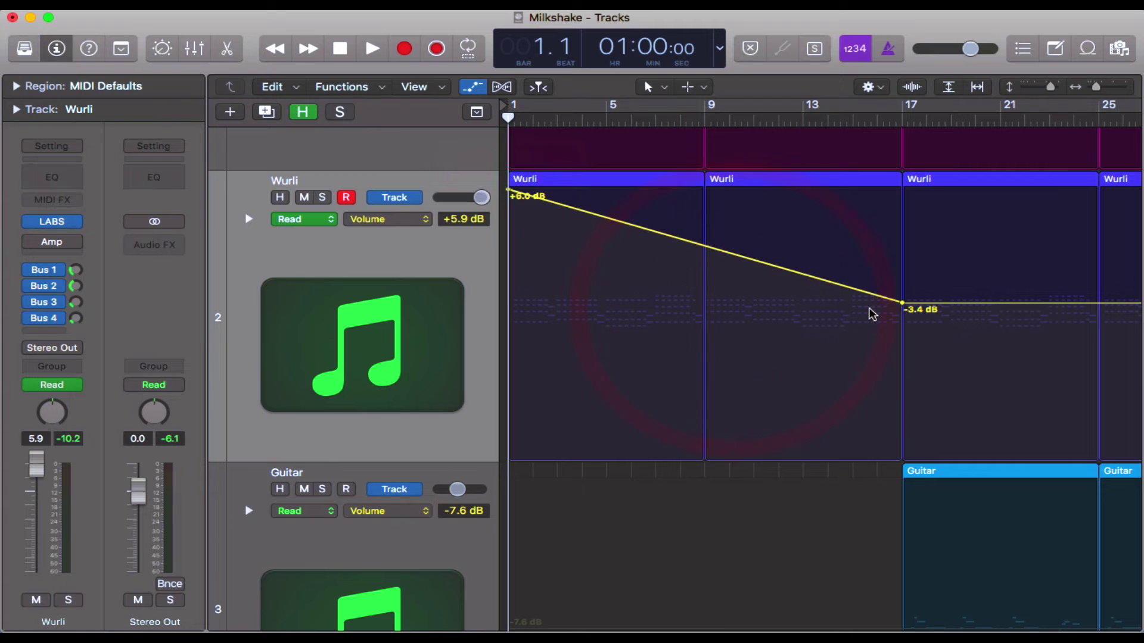
drag(903, 303, 903, 460)
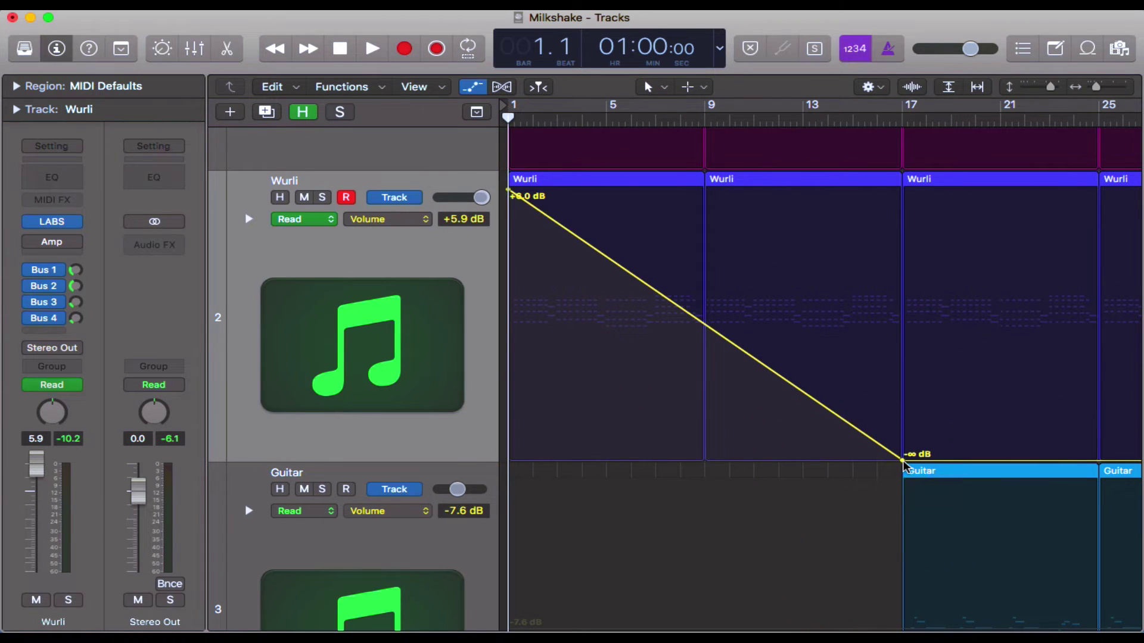
drag(903, 462, 903, 326)
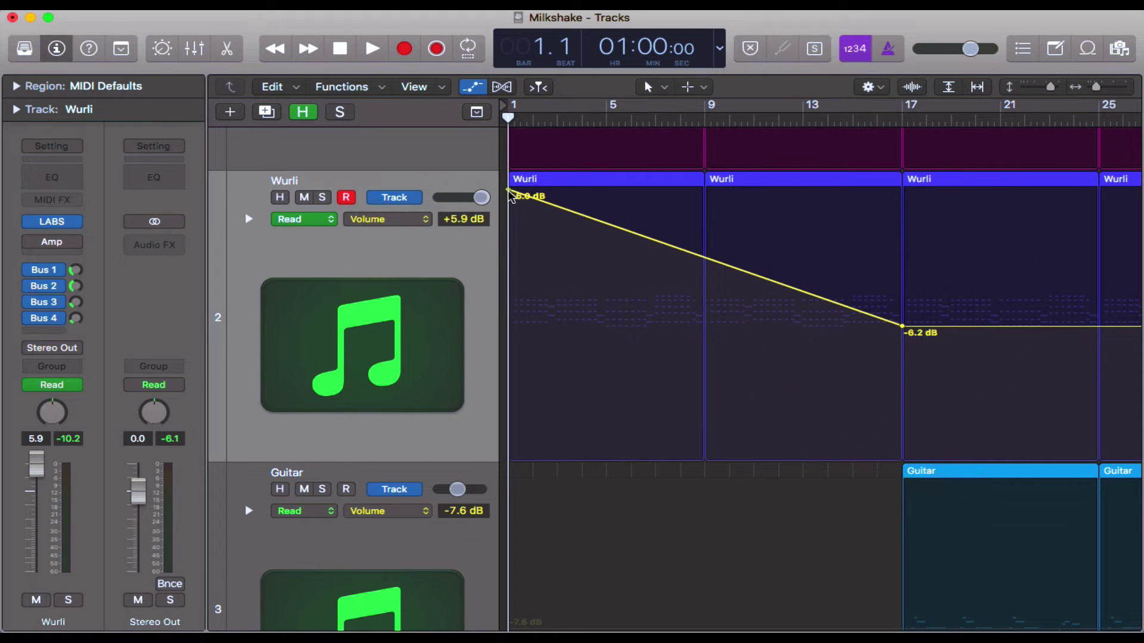
Step: Return the Wurli ramp's starting point to -∞ dB and set its bar 17 point to -7.1 dB
drag(510, 192, 519, 519)
scroll(687, 401, up, 3)
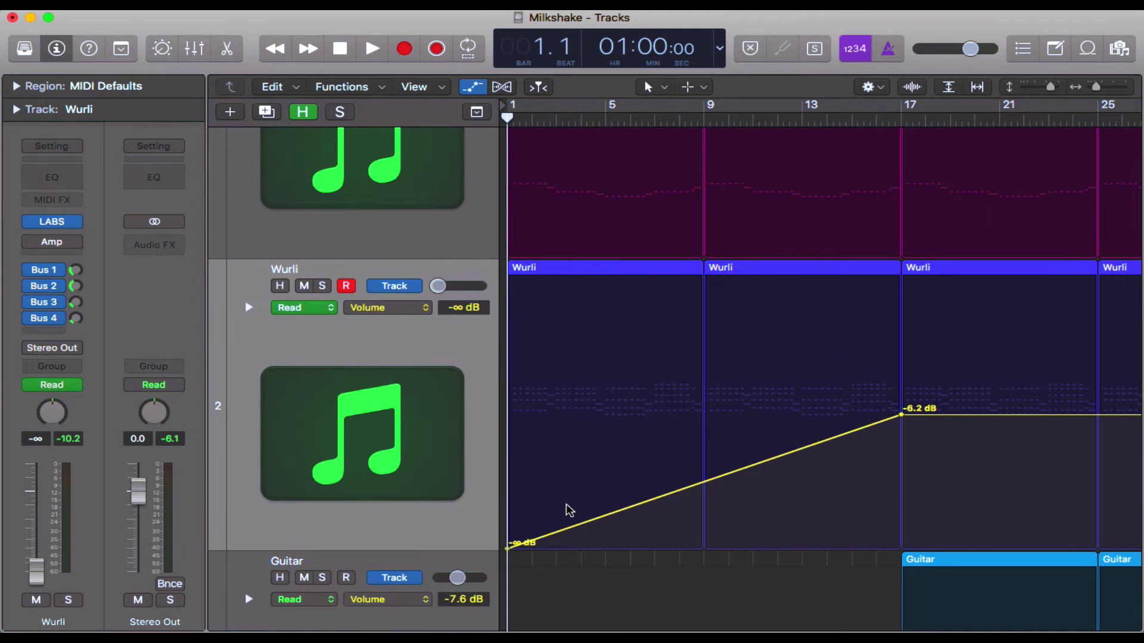
drag(901, 415, 900, 422)
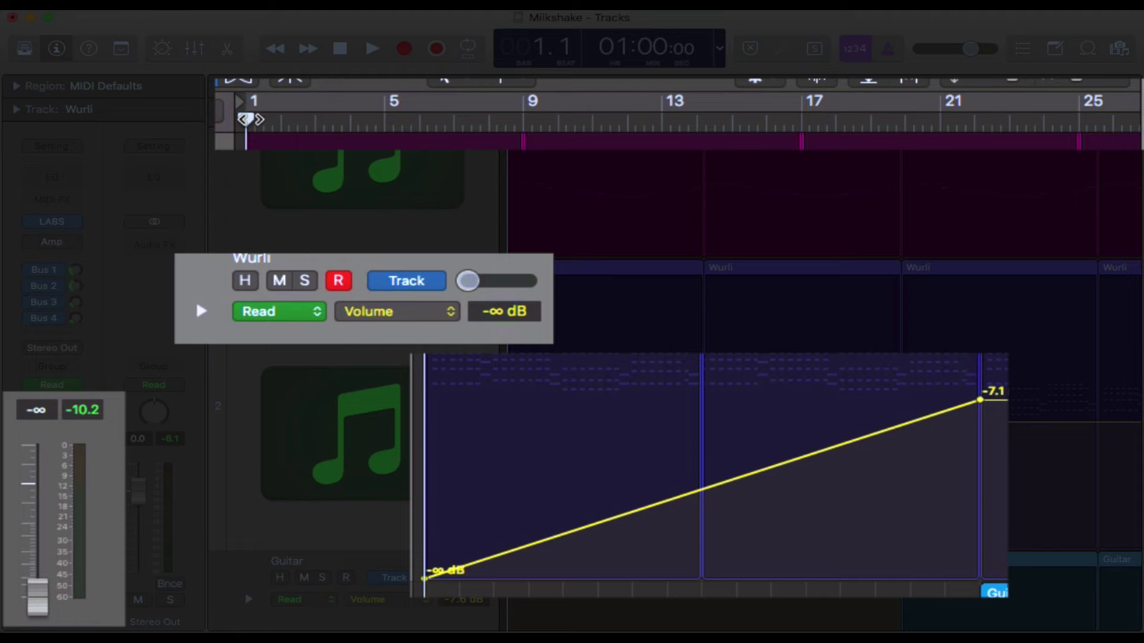
Step: Move the playhead along the Wurli fade-in to check how the volume fader follows it, and return to bar 1
mouse_move(246, 121)
mouse_down()
mouse_move(514, 117)
mouse_move(672, 132)
mouse_move(807, 120)
mouse_move(511, 156)
mouse_move(505, 173)
mouse_up()
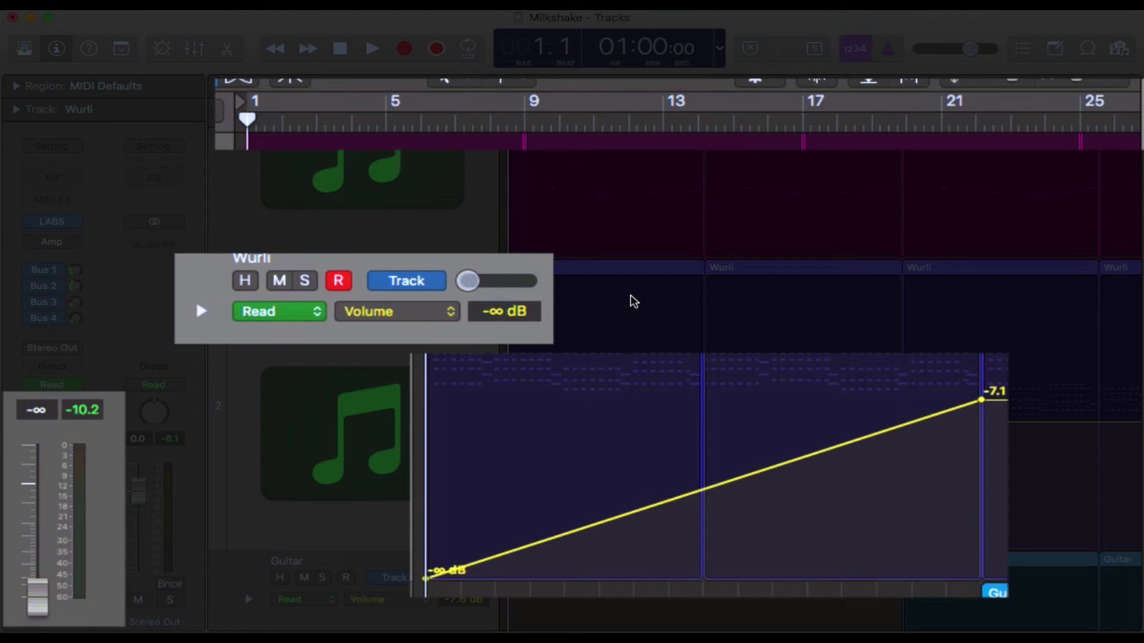
mouse_move(37, 599)
mouse_down()
mouse_move(38, 517)
mouse_move(38, 599)
mouse_up()
Step: Create a volume automation fade-in on the Bass track from -∞ dB at bar 1 to -1.3 dB at bar 17
scroll(635, 442, up, 2)
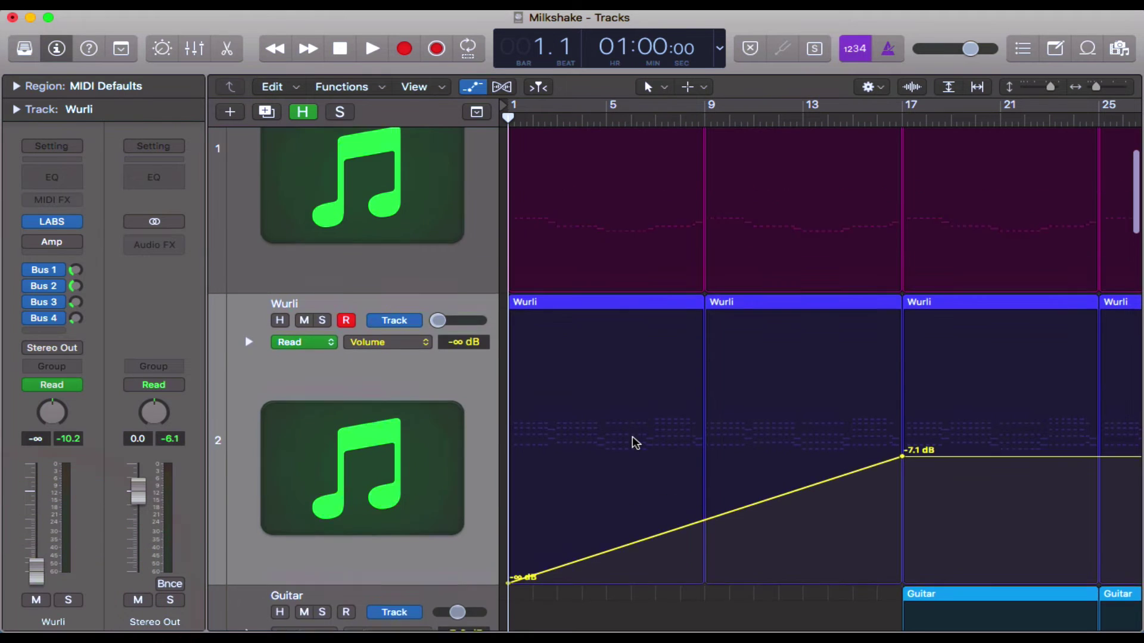
scroll(636, 442, up, 2)
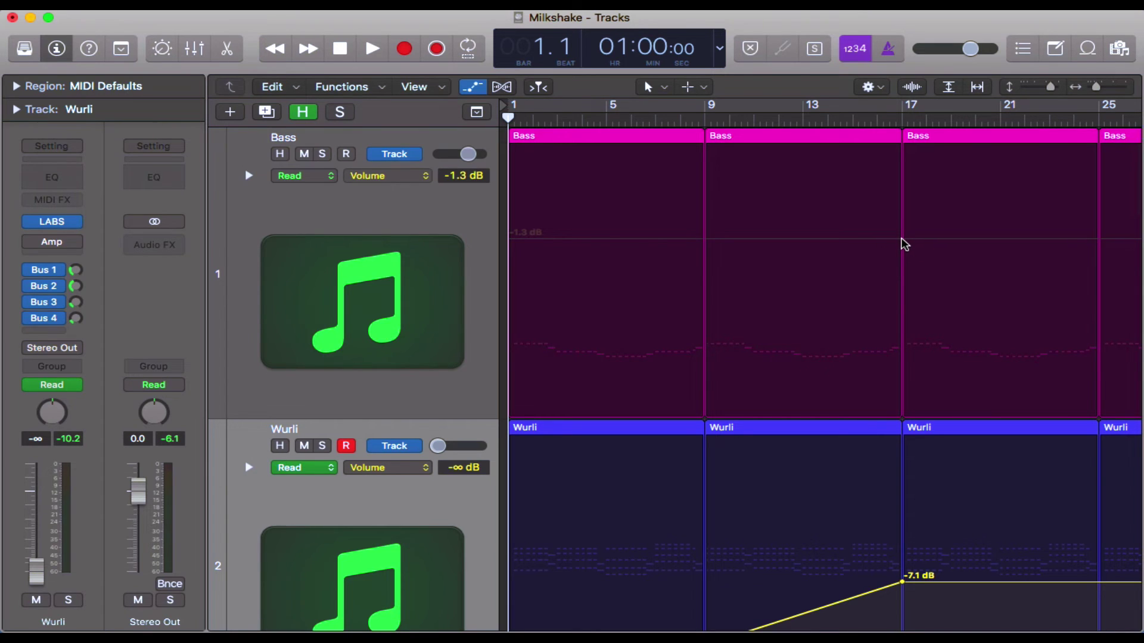
click(903, 240)
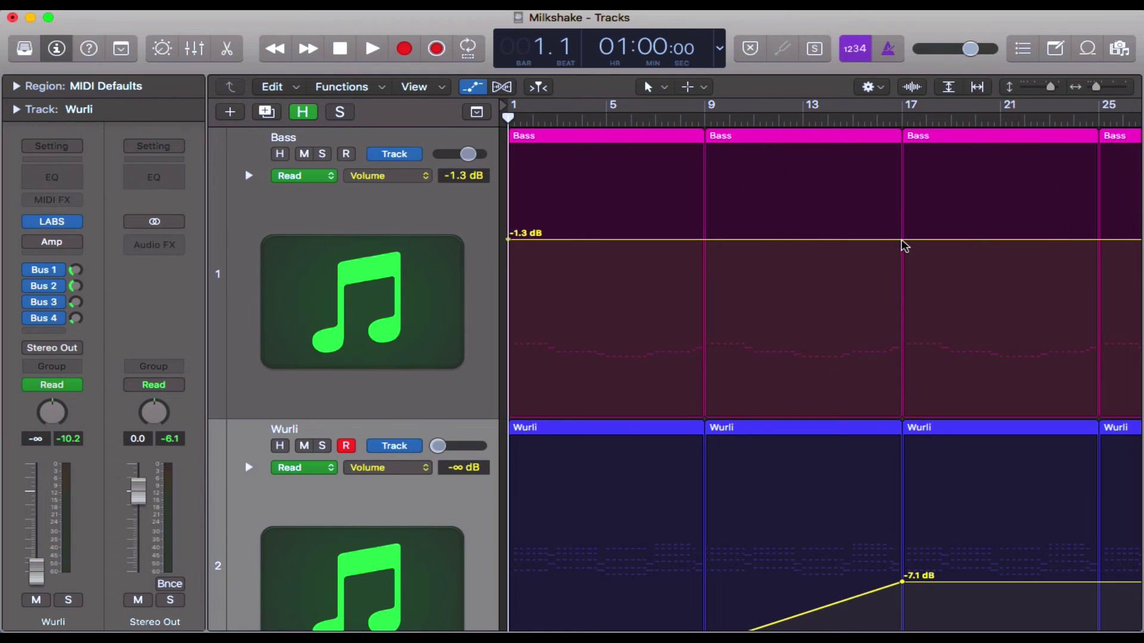
click(903, 241)
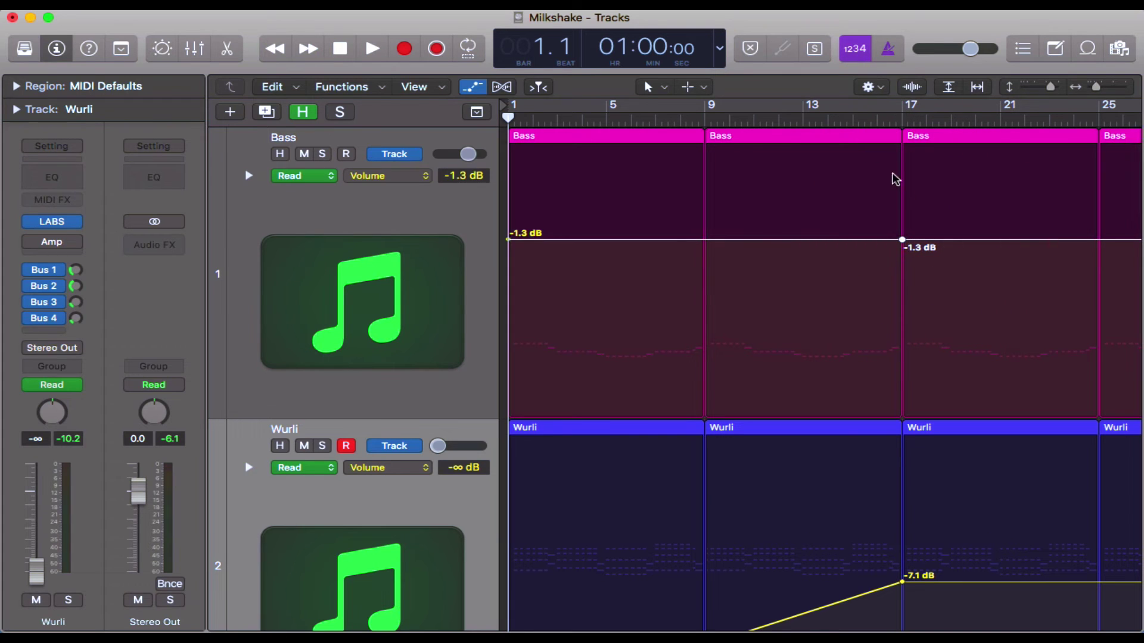
click(903, 240)
drag(509, 242, 510, 416)
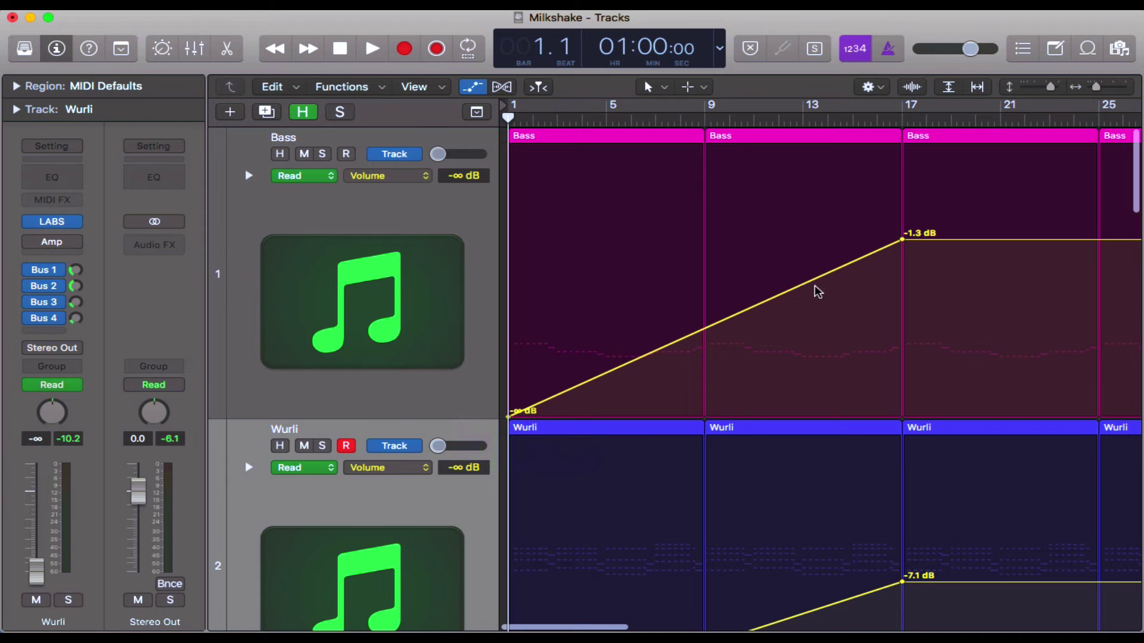
Step: Hide the automation lanes, fit the whole arrangement in the view and select the Bass track
scroll(792, 371, down, 3)
scroll(792, 371, up, 3)
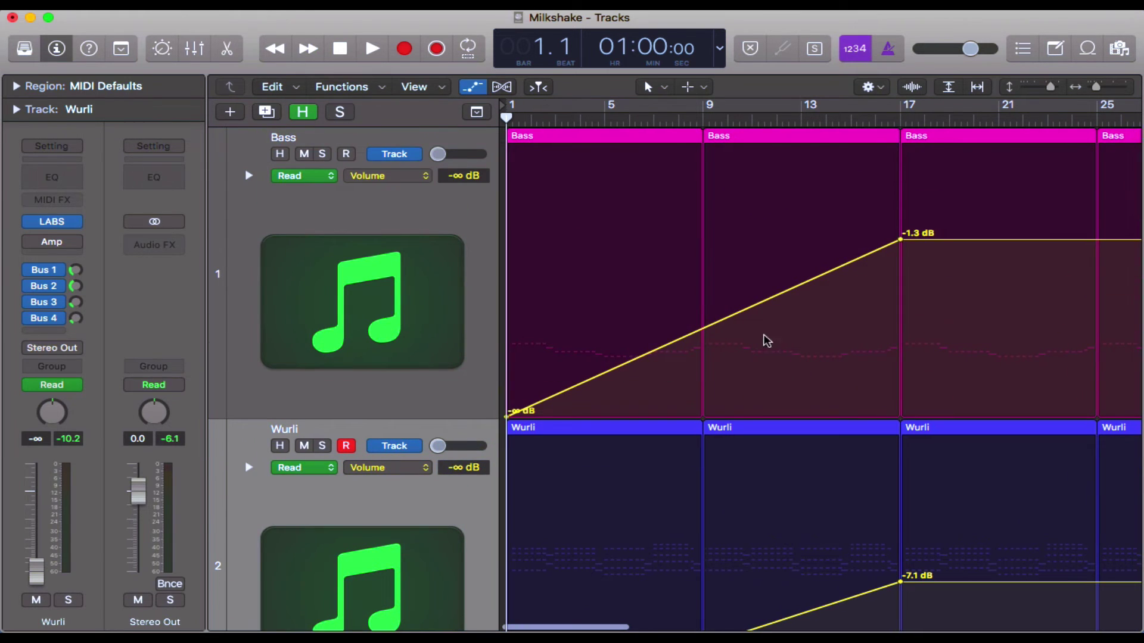
key(a)
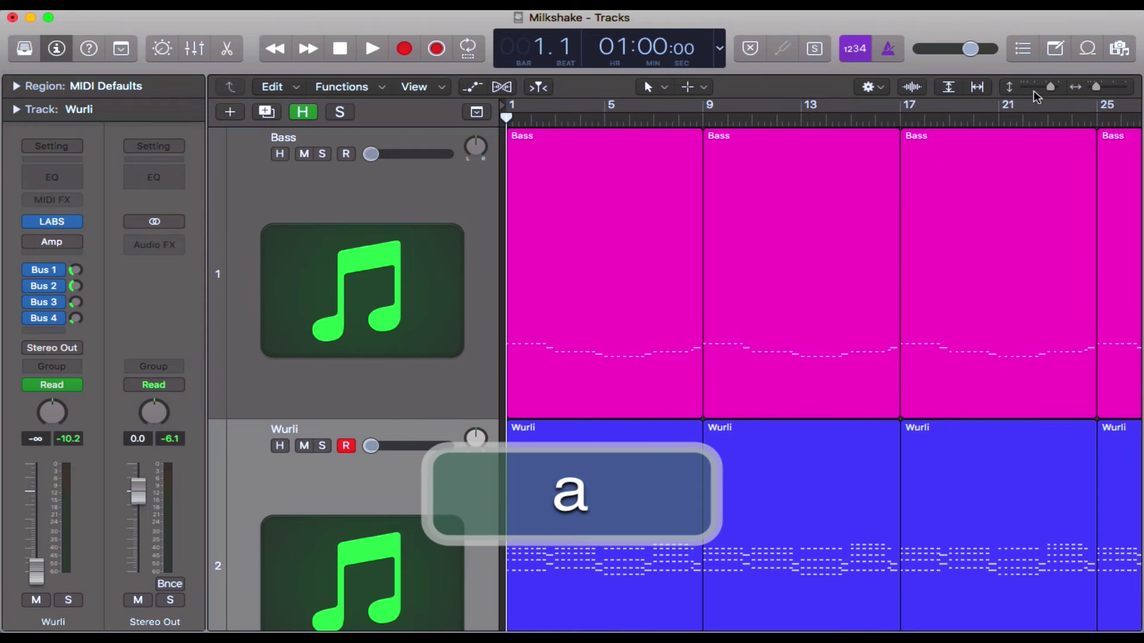
click(948, 87)
click(978, 87)
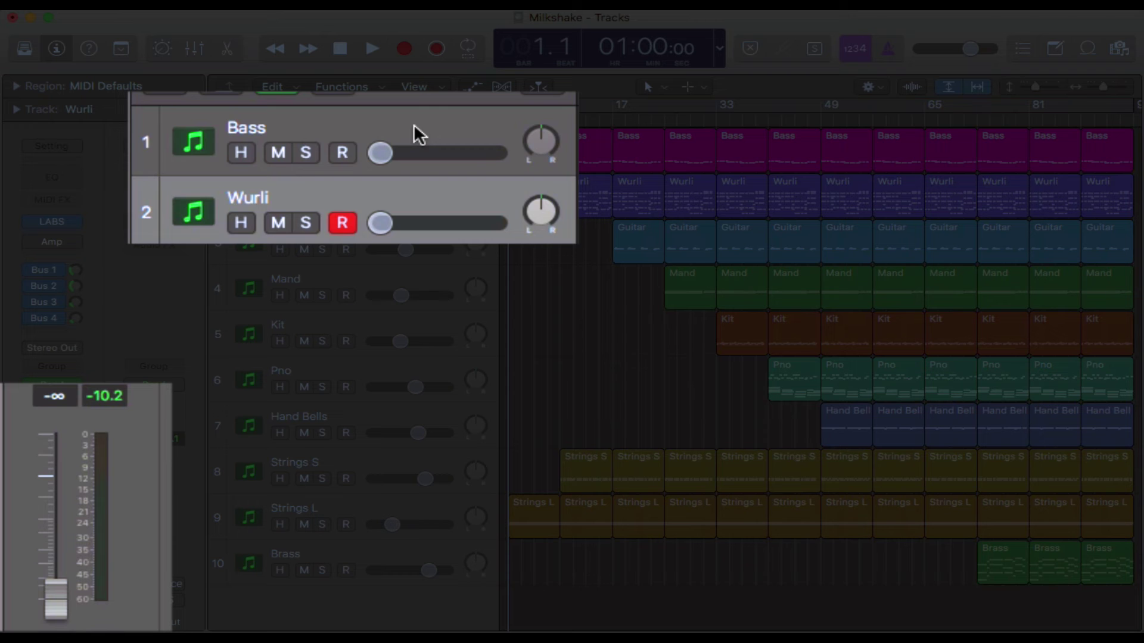
click(397, 145)
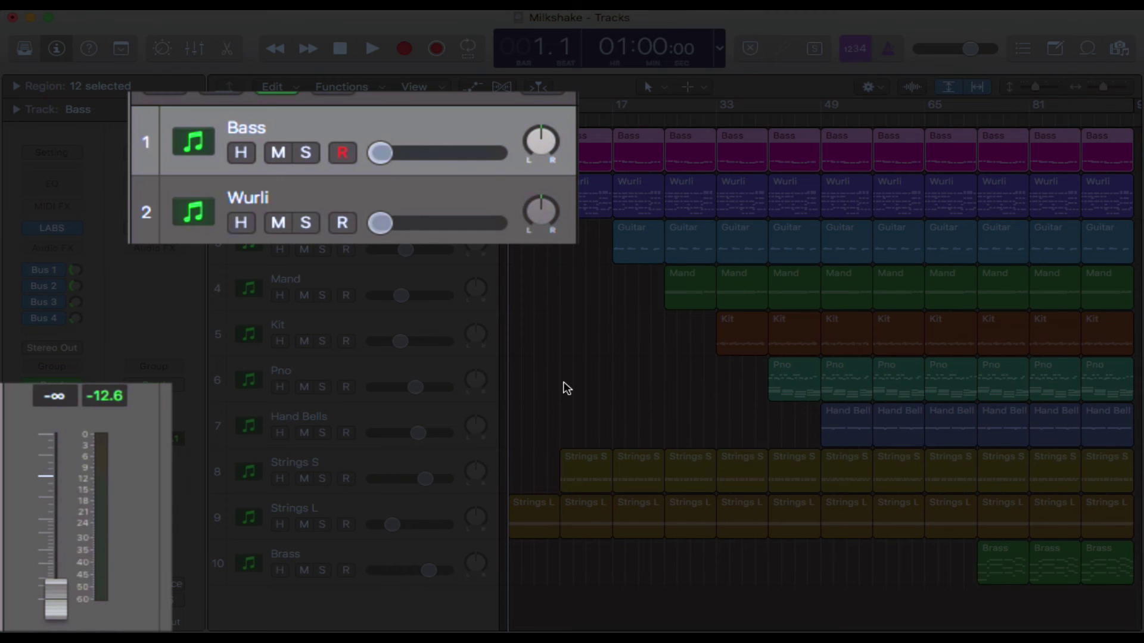
Step: Show the automation lanes again and play the song from the beginning through both fade-ins, stopping in bar 18
key(a)
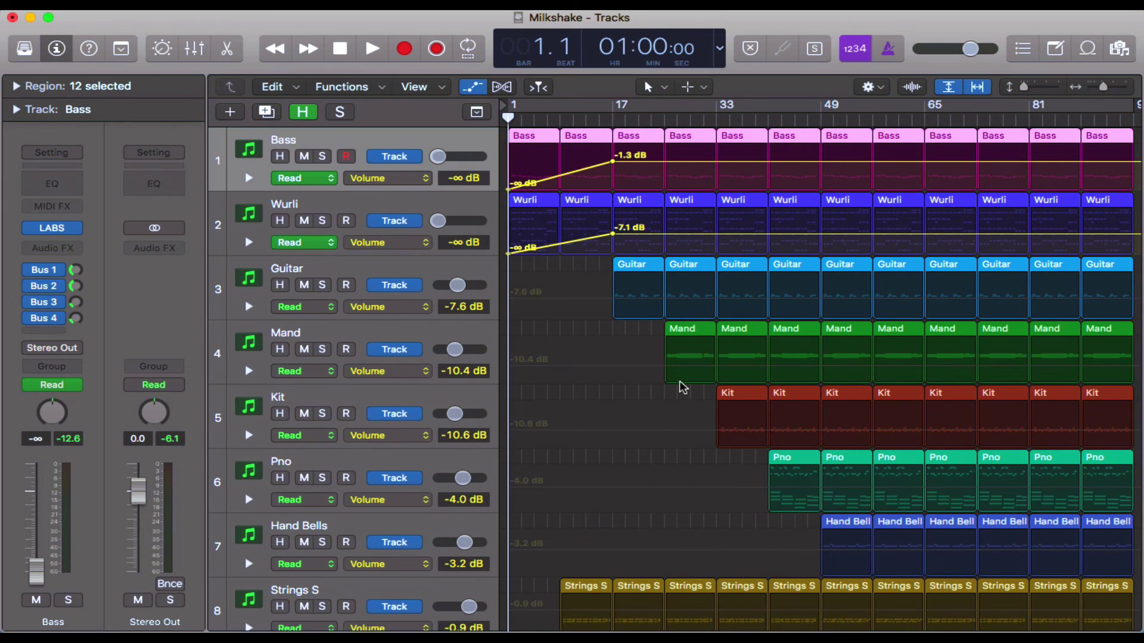
scroll(683, 387, down, 1)
key(space)
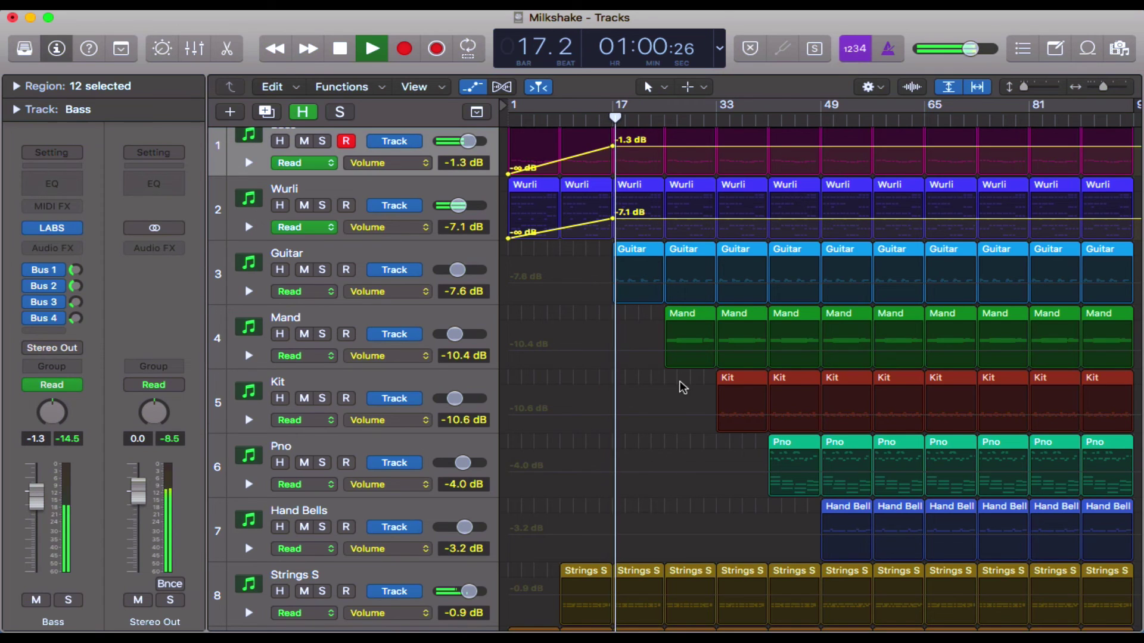
key(space)
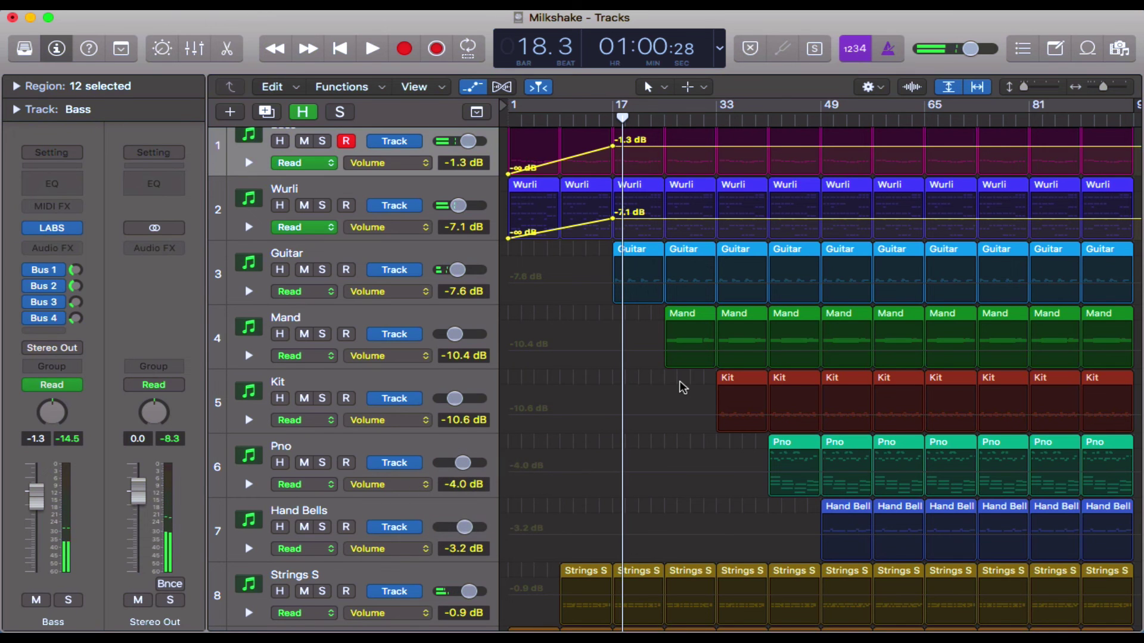
Step: Look over the tracks' automation, hiding the automation lanes and showing them again
scroll(683, 388, down, 4)
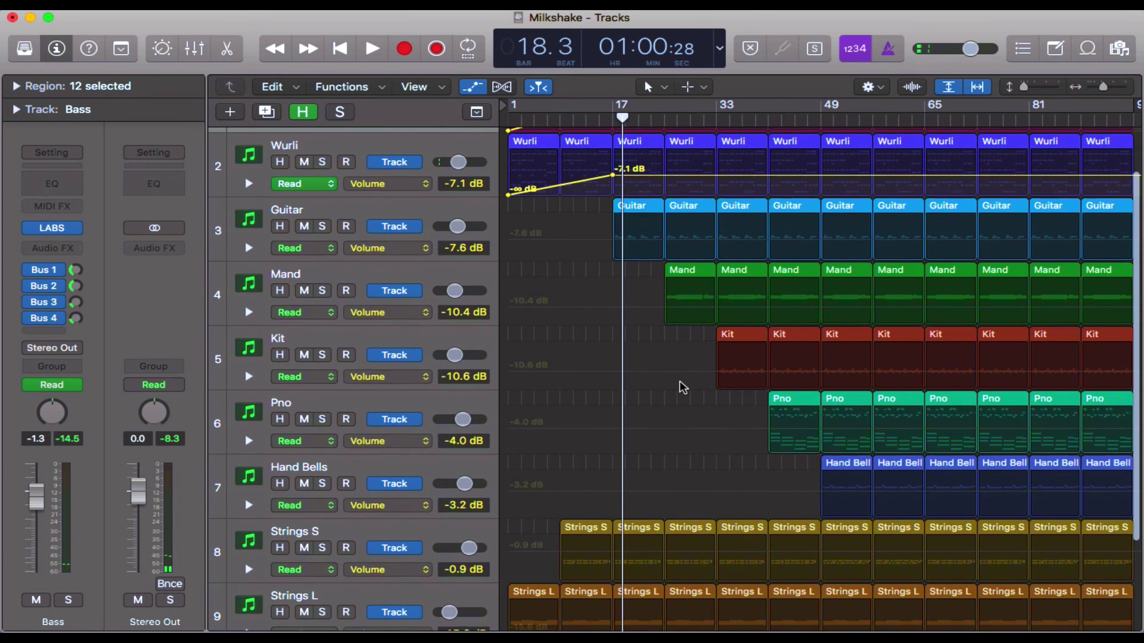
scroll(683, 387, up, 5)
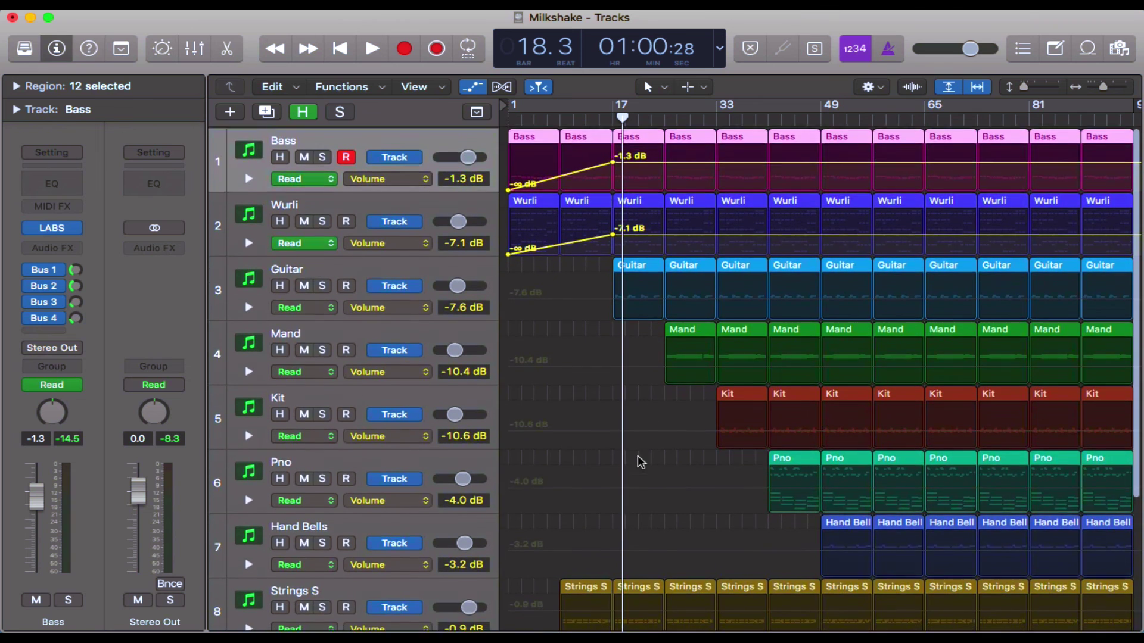
scroll(638, 459, down, 3)
key(a)
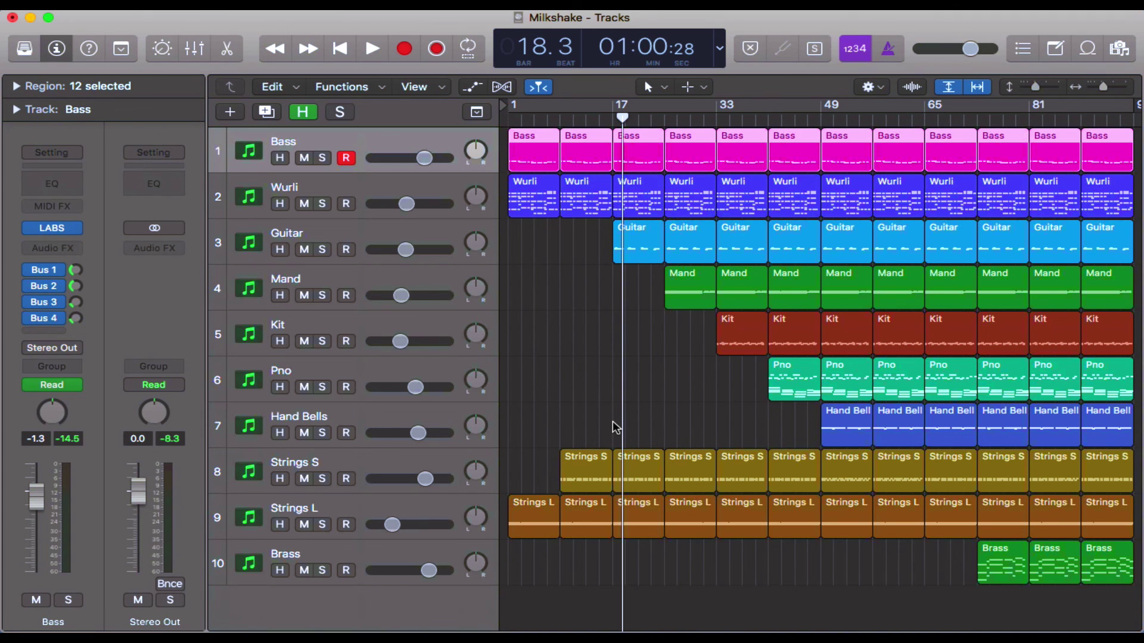
key(a)
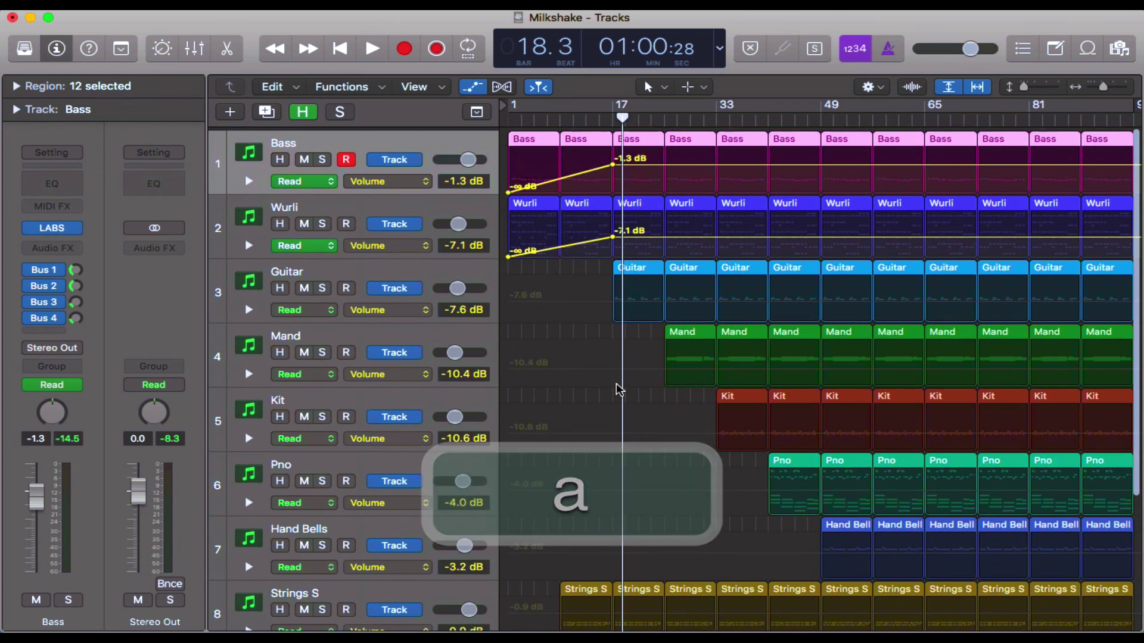